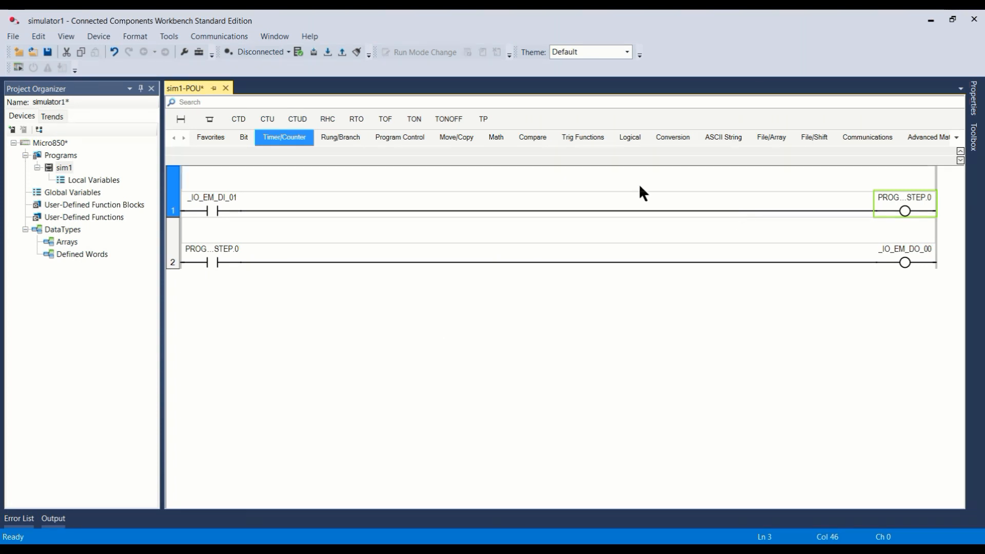
Step: Create a new project named SIMULATOR_DEMO in D:\CCW with a device added on creation, saving the changes to the open simulator1 project
{"action": "left_click", "coordinate": [13, 37]}
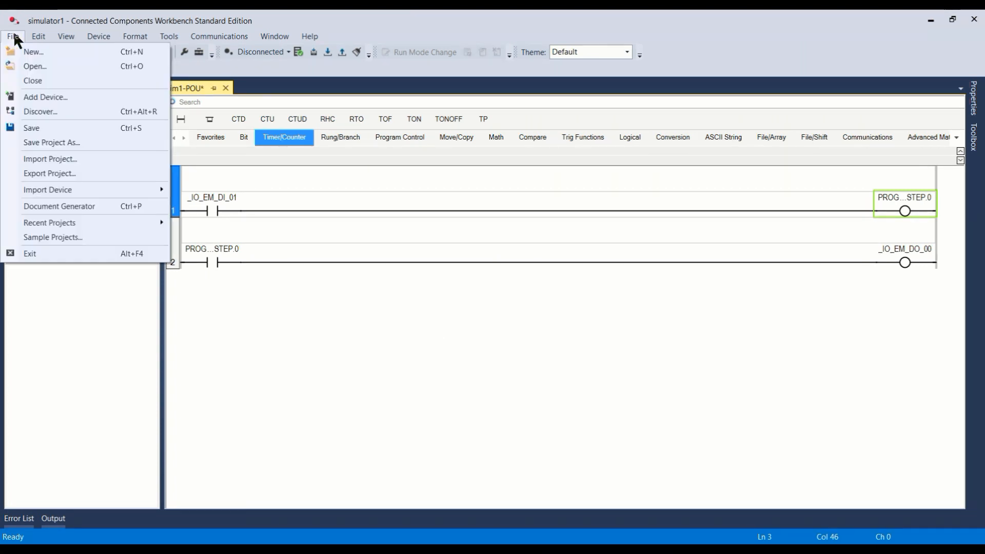
{"action": "left_click", "coordinate": [32, 50]}
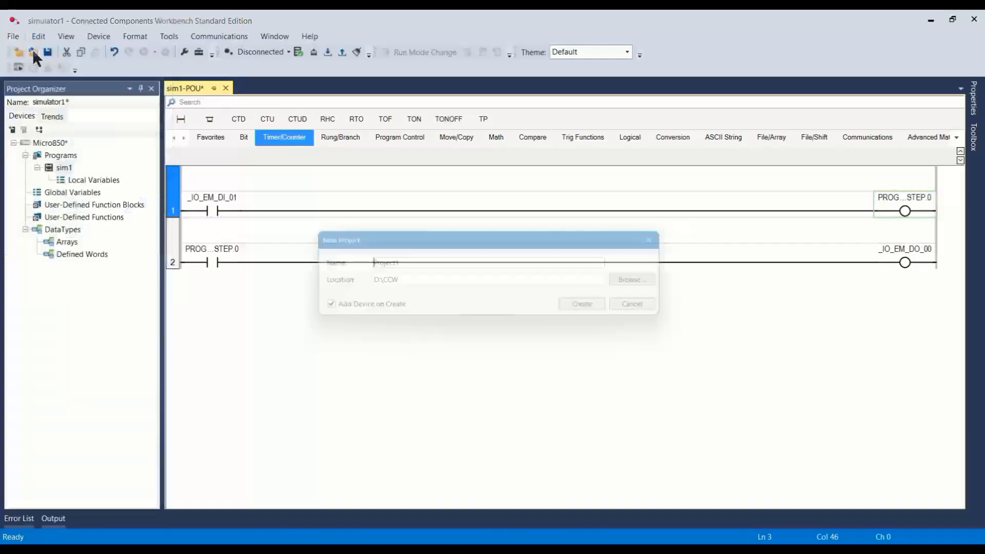
{"action": "left_click_drag", "start_coordinate": [413, 265], "coordinate": [306, 256]}
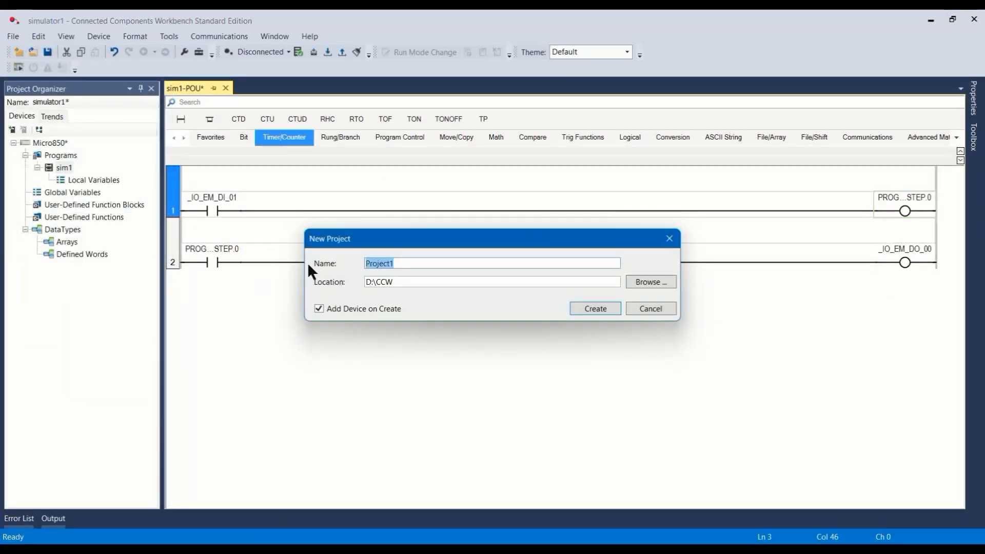
{"action": "type", "text": "SIMULA"}
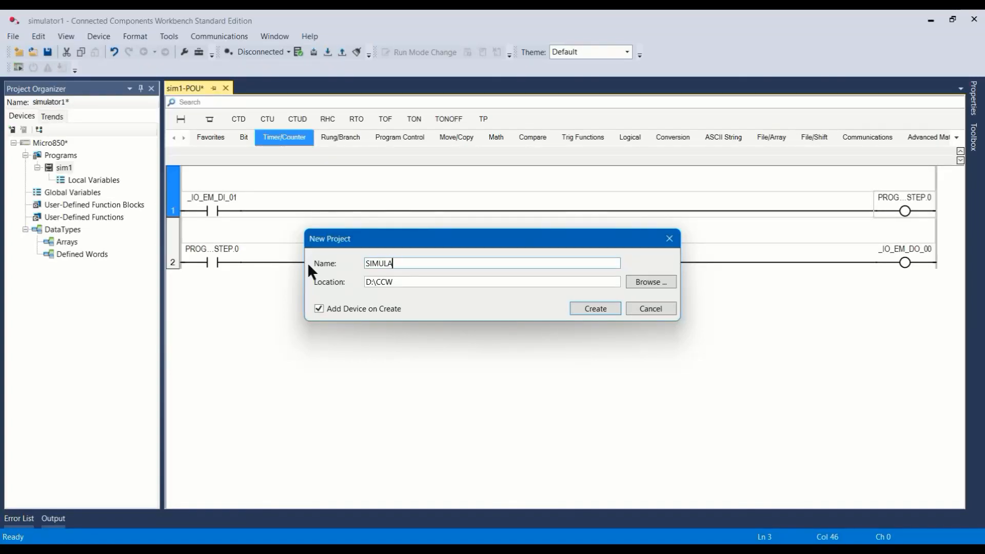
{"action": "type", "text": "TOR_DEMO"}
{"action": "left_click", "coordinate": [603, 310]}
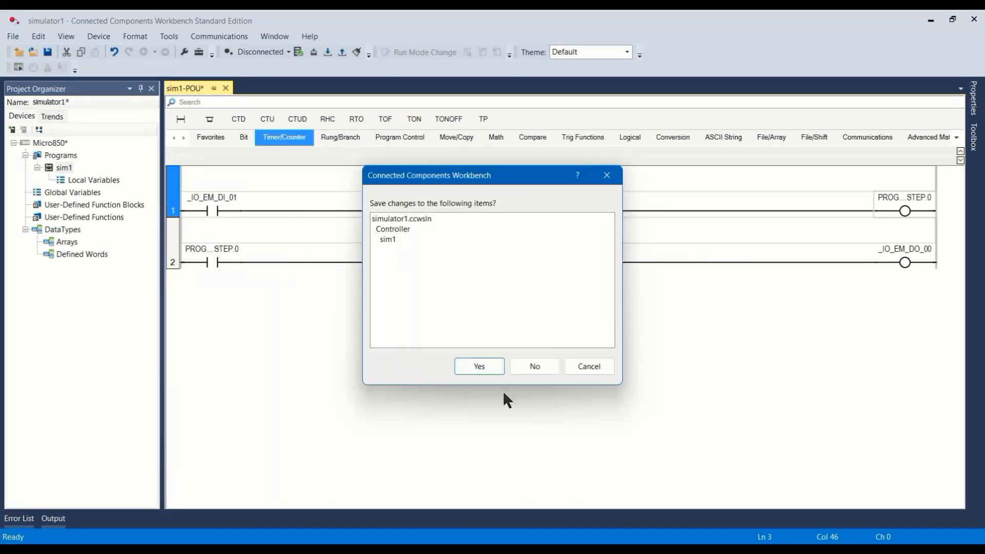
{"action": "left_click", "coordinate": [487, 368]}
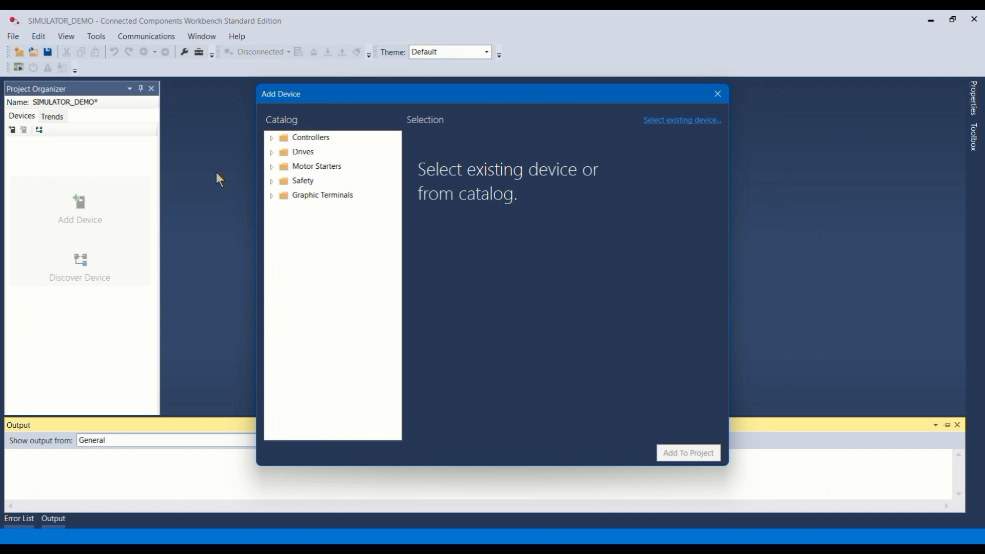
Step: Add the Micro850 simulator controller 2080-LC50-48QWB-SIM, version 12, from the LC50 catalog group to the project
{"action": "left_click", "coordinate": [270, 137]}
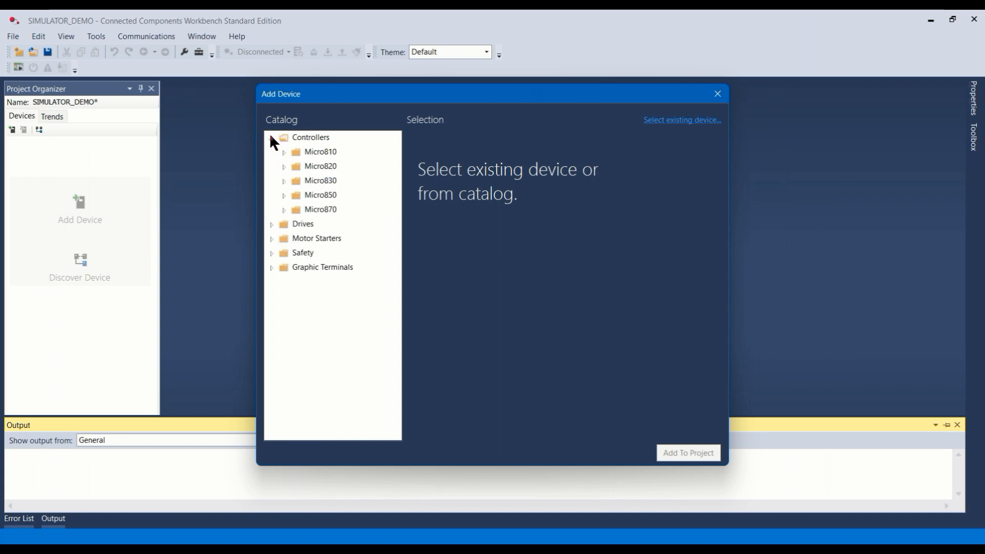
{"action": "left_click", "coordinate": [285, 195]}
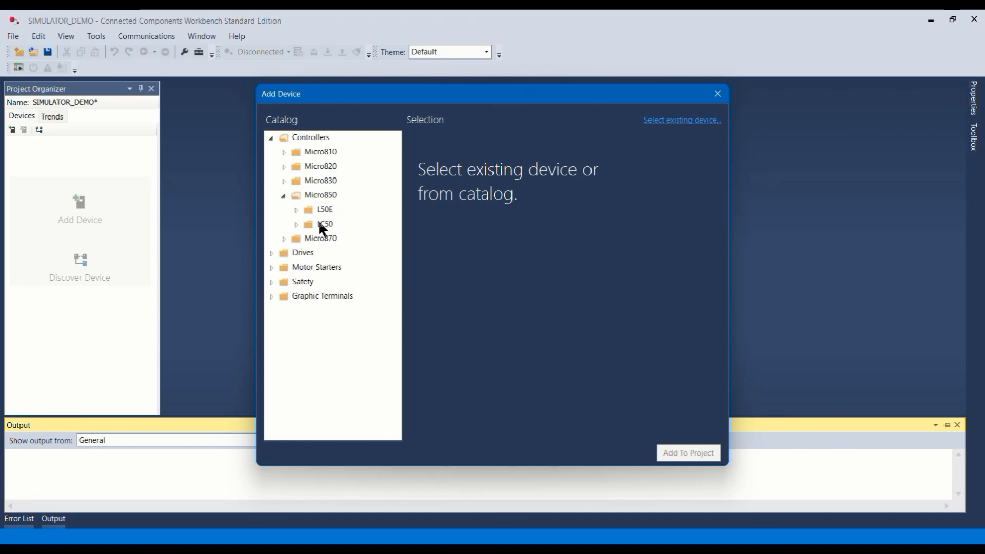
{"action": "left_click", "coordinate": [296, 224]}
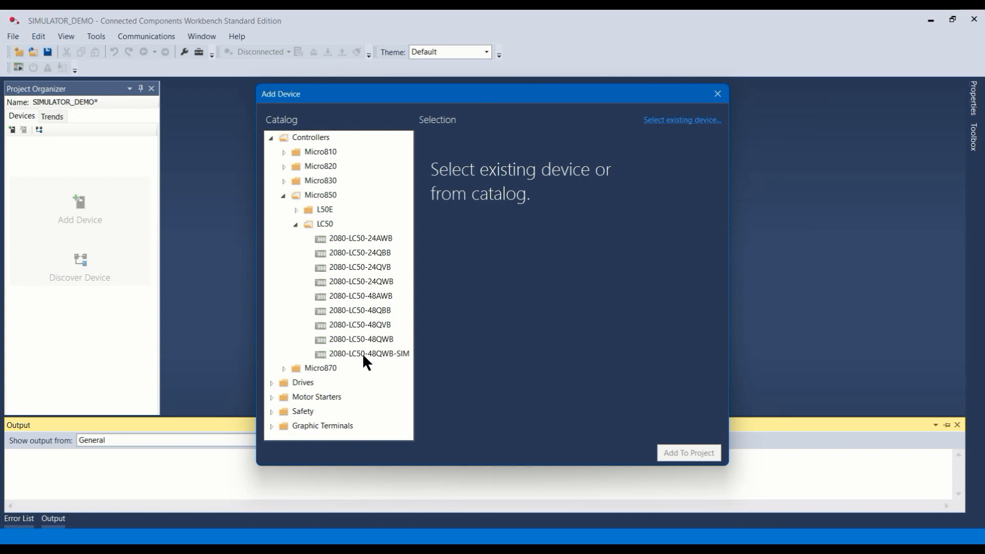
{"action": "left_click", "coordinate": [398, 353]}
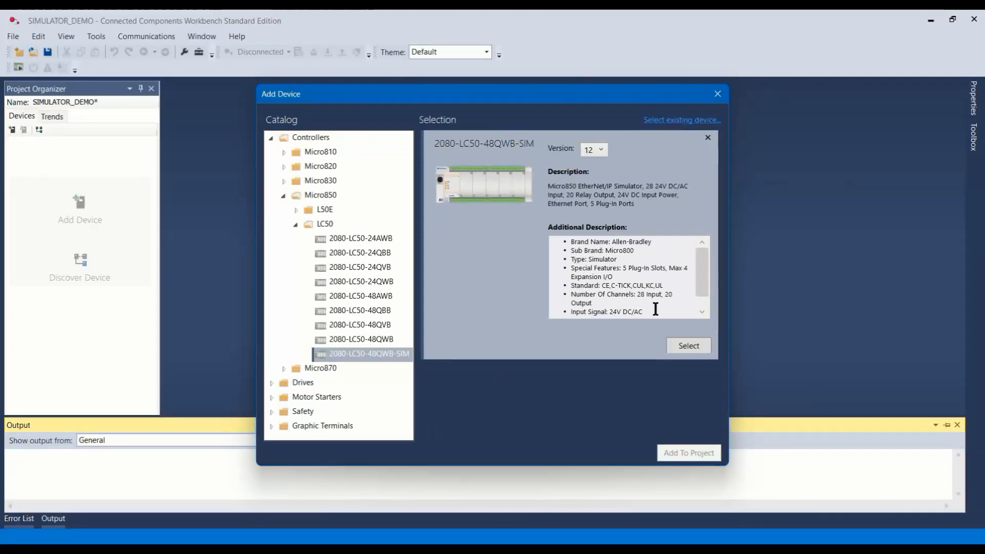
{"action": "left_click", "coordinate": [688, 346]}
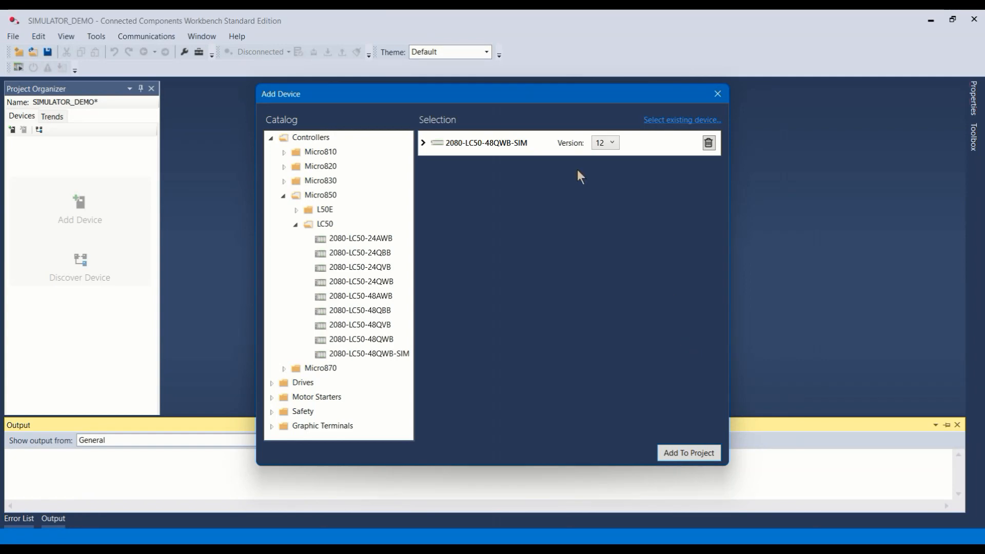
{"action": "left_click", "coordinate": [690, 454]}
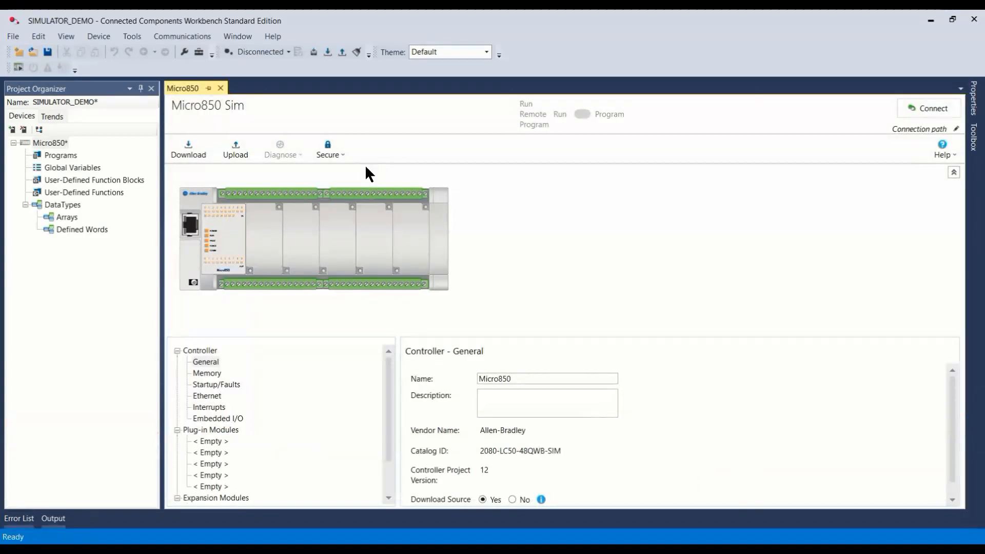
Step: Add a ladder diagram program to the Micro850 controller and rename it SIMULATION_1
{"action": "mouse_move", "coordinate": [487, 262]}
{"action": "right_click", "coordinate": [51, 155]}
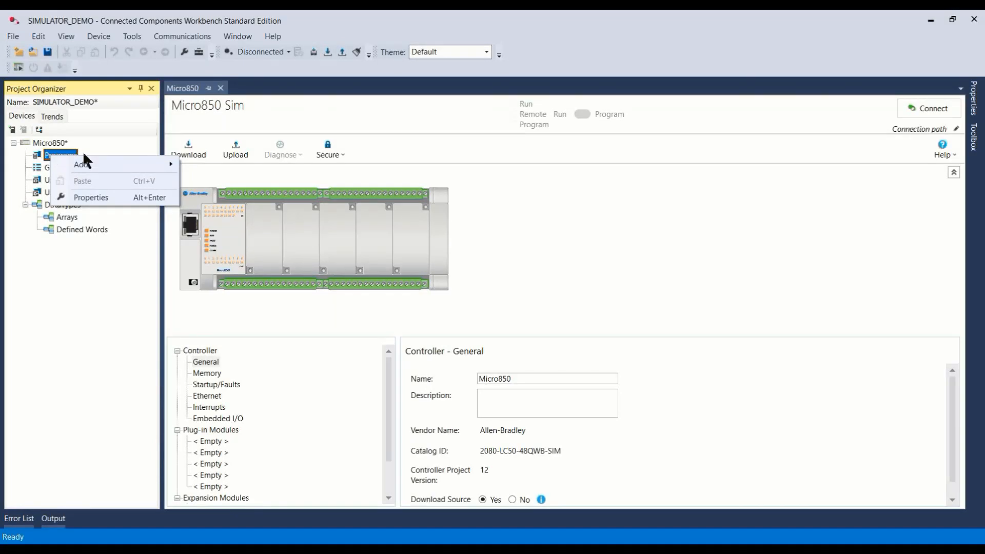
{"action": "mouse_move", "coordinate": [86, 165]}
{"action": "left_click", "coordinate": [238, 176]}
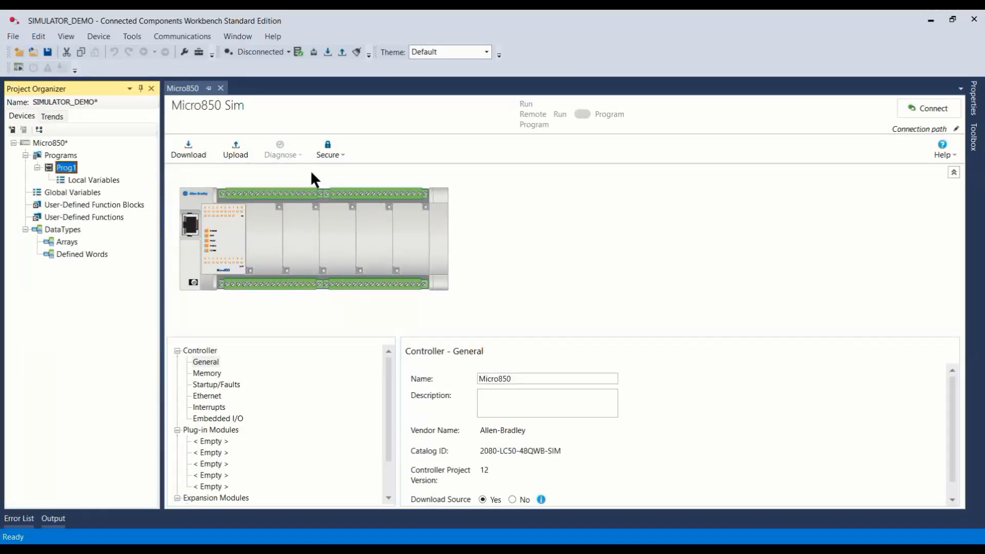
{"action": "right_click", "coordinate": [62, 171]}
{"action": "left_click", "coordinate": [118, 427]}
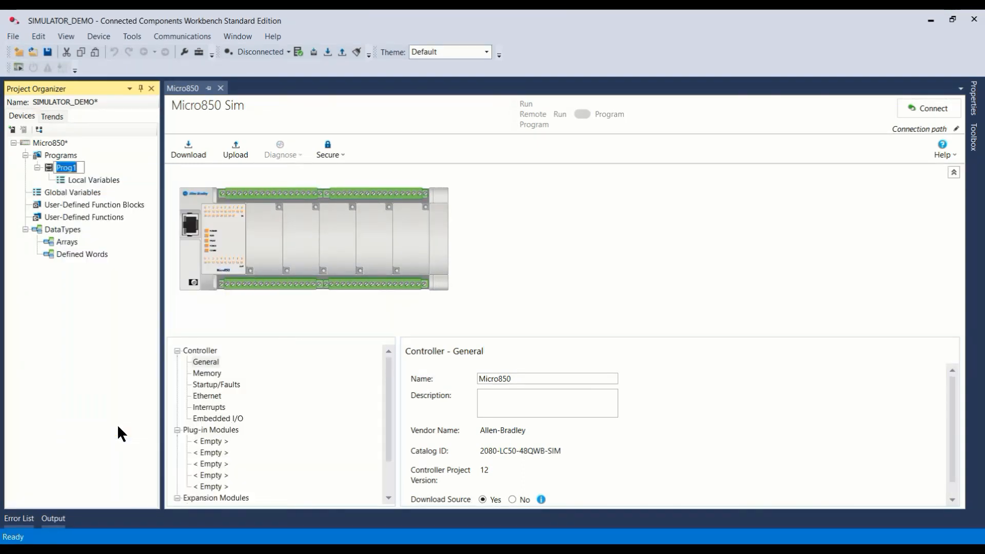
{"action": "type", "text": "su"}
{"action": "key", "text": "BackSpace"}
{"action": "type", "text": "SIMULATION_1"}
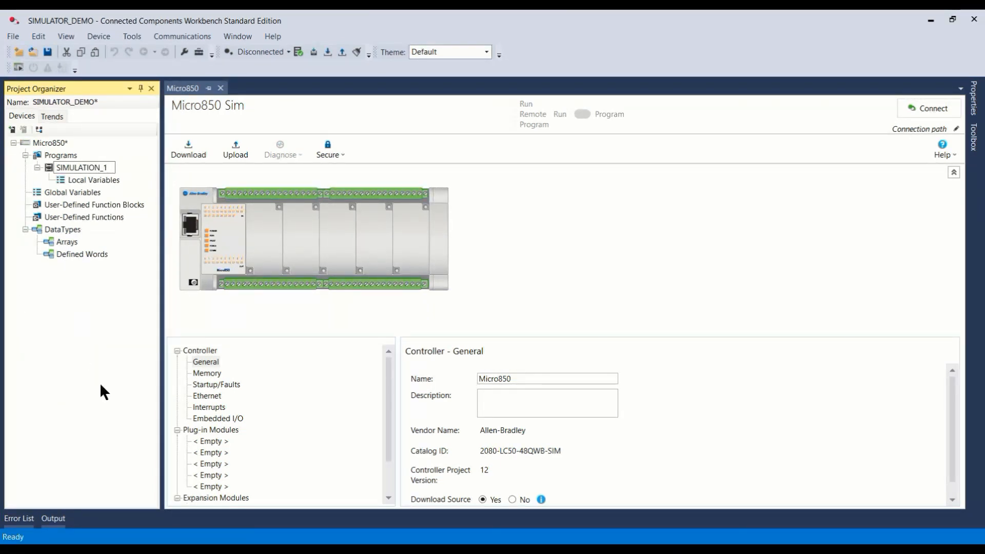
{"action": "key", "text": "Return"}
Step: Open the SIMULATION_1 program and place a direct contact, a reverse contact and a direct coil on rung 1
{"action": "double_click", "coordinate": [49, 167]}
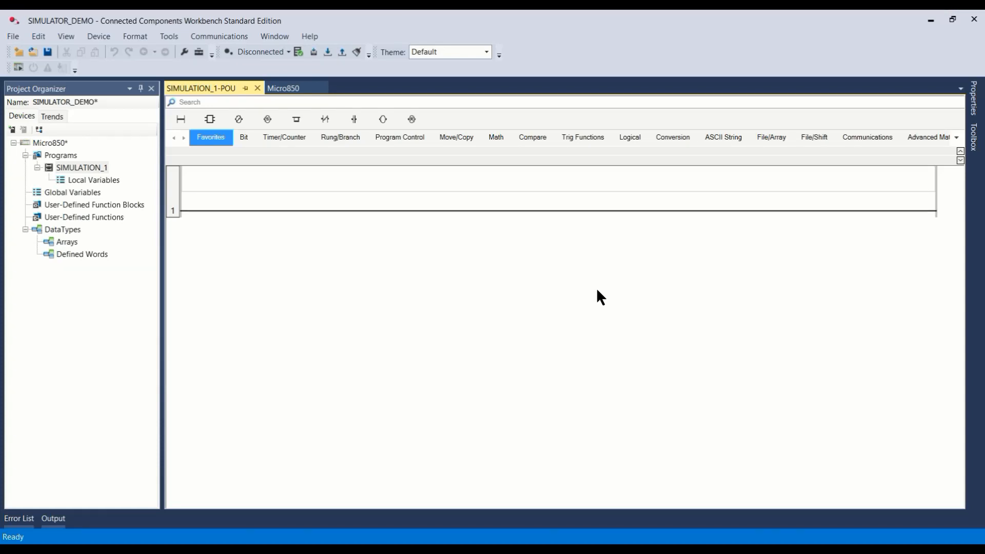
{"action": "left_click", "coordinate": [173, 189]}
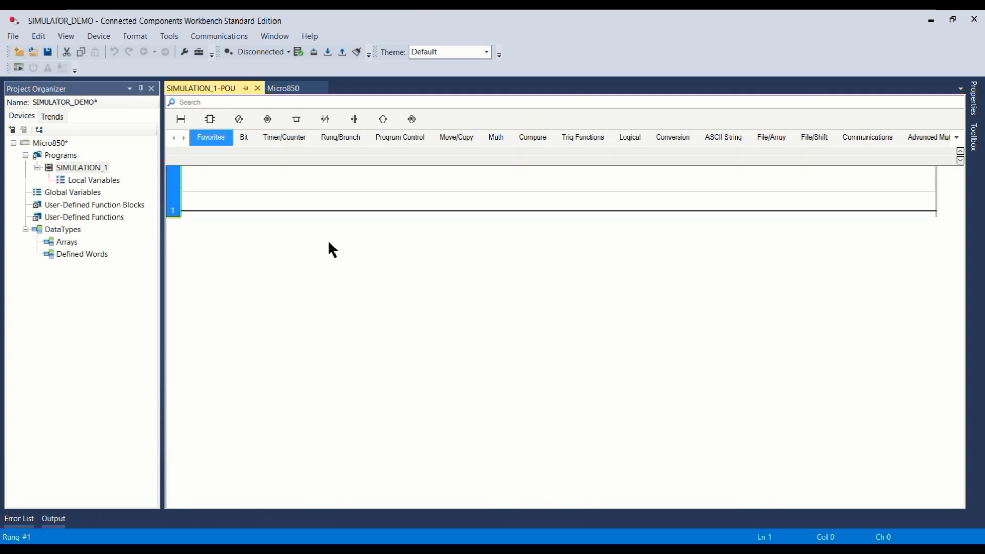
{"action": "left_click", "coordinate": [243, 139]}
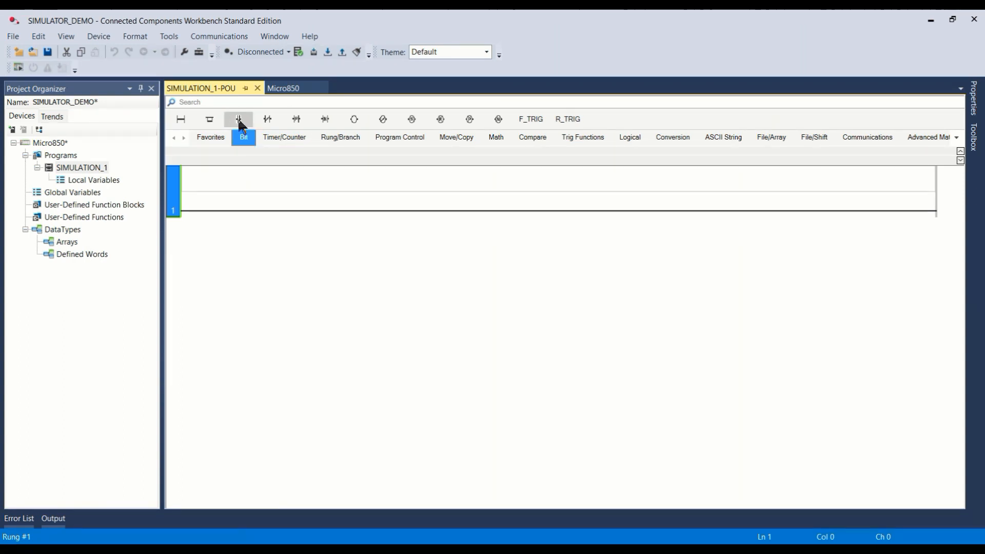
{"action": "left_click", "coordinate": [239, 122]}
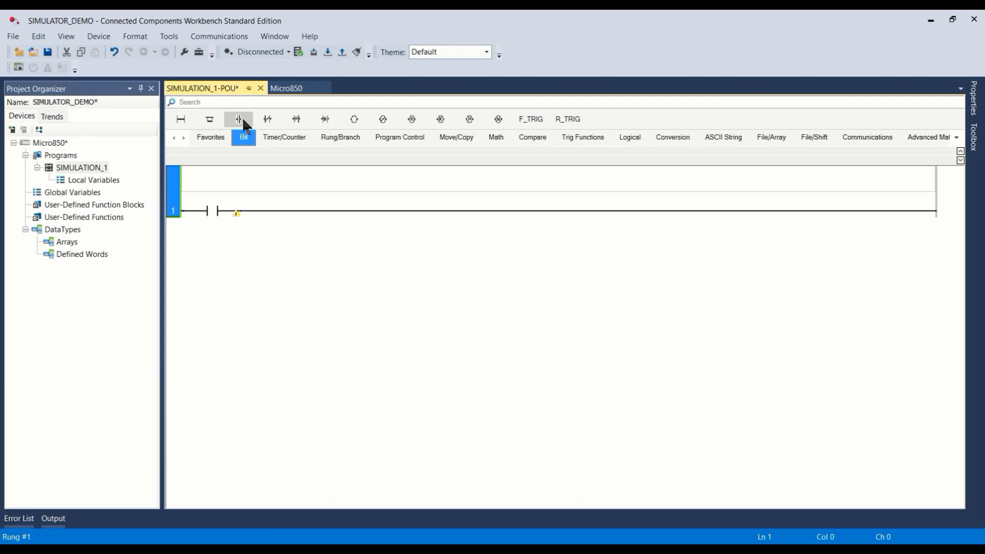
{"action": "left_click", "coordinate": [270, 121]}
{"action": "left_click", "coordinate": [356, 121]}
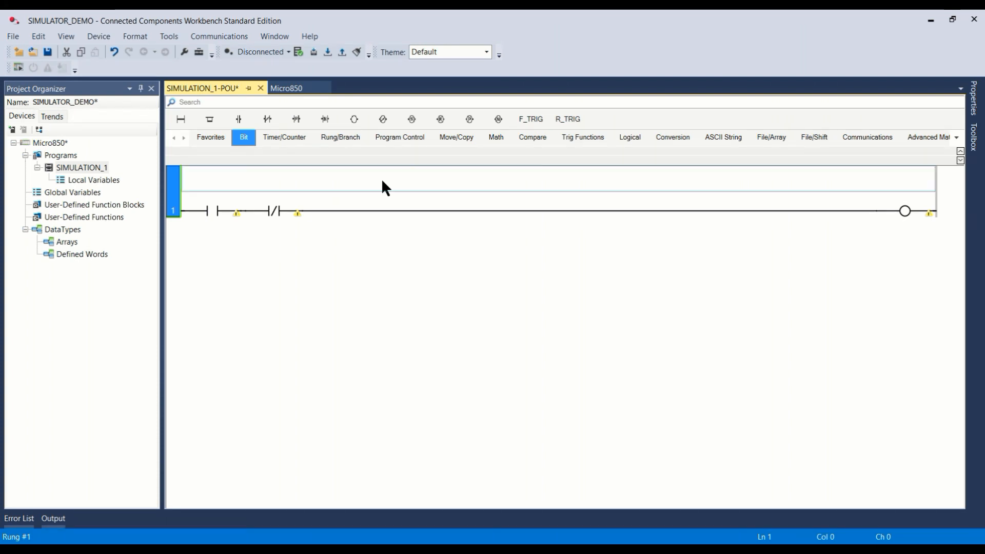
Step: Delete the reverse contact from rung 1
{"action": "left_click", "coordinate": [279, 211]}
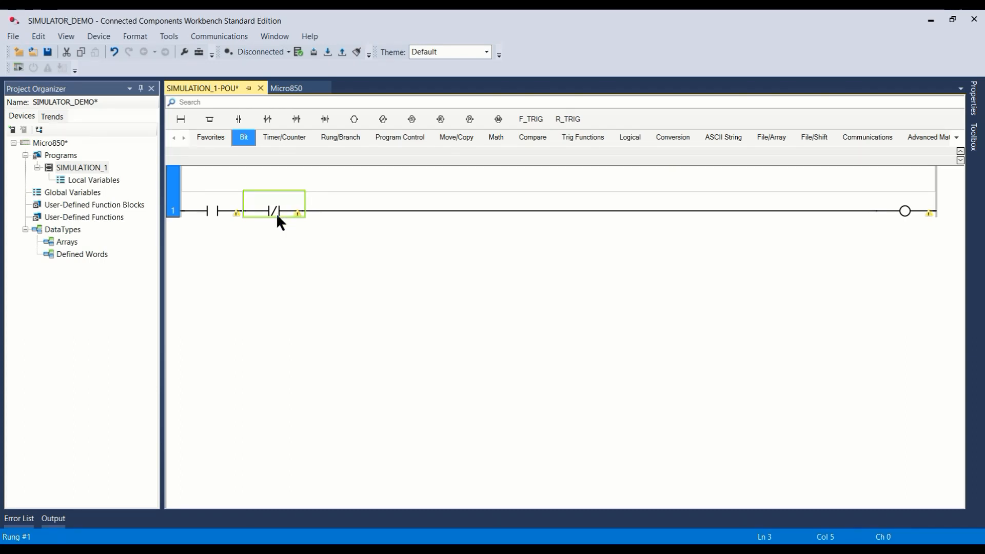
{"action": "key", "text": "Delete"}
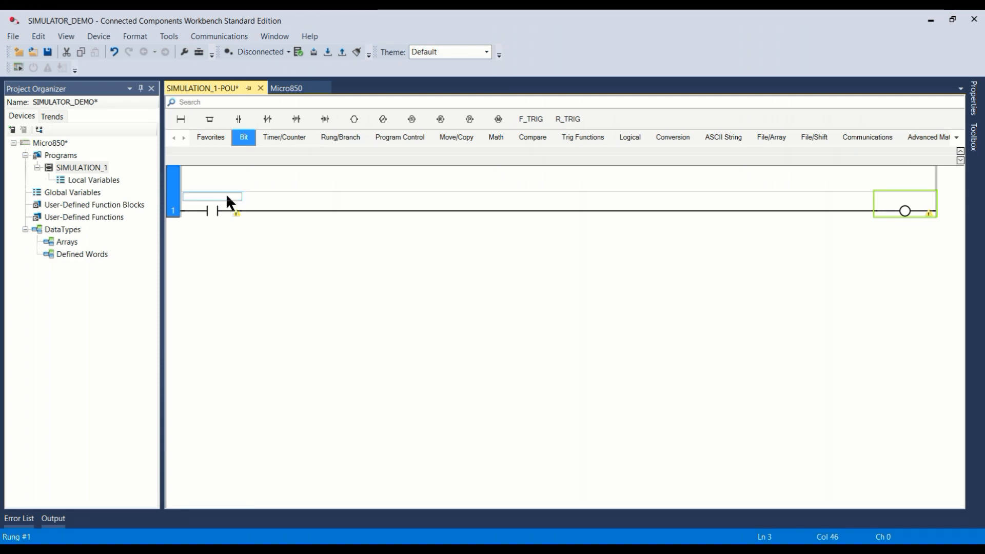
Step: Assign the digital input variable _IO_EM_DI_00 to the direct contact on rung 1
{"action": "double_click", "coordinate": [223, 197]}
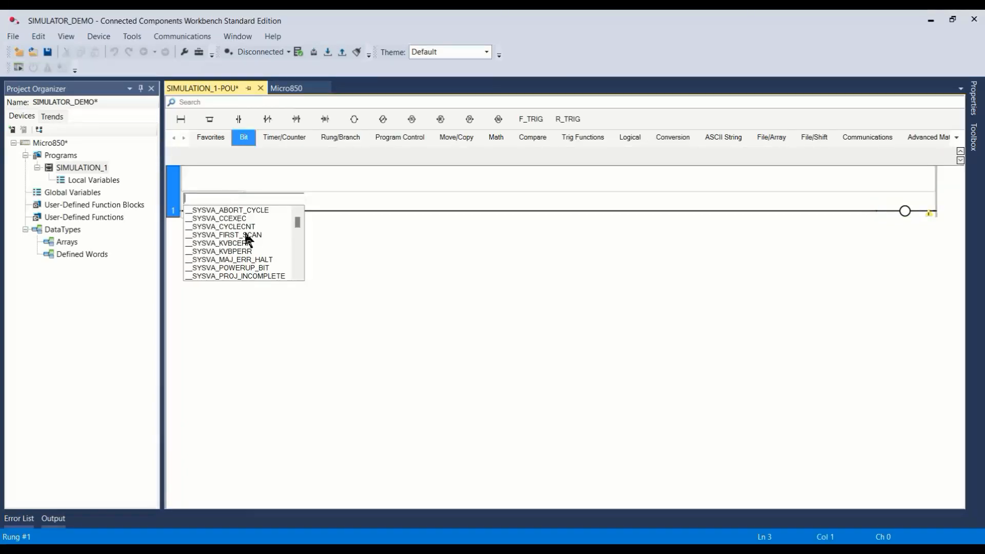
{"action": "left_click_drag", "start_coordinate": [297, 221], "coordinate": [297, 228]}
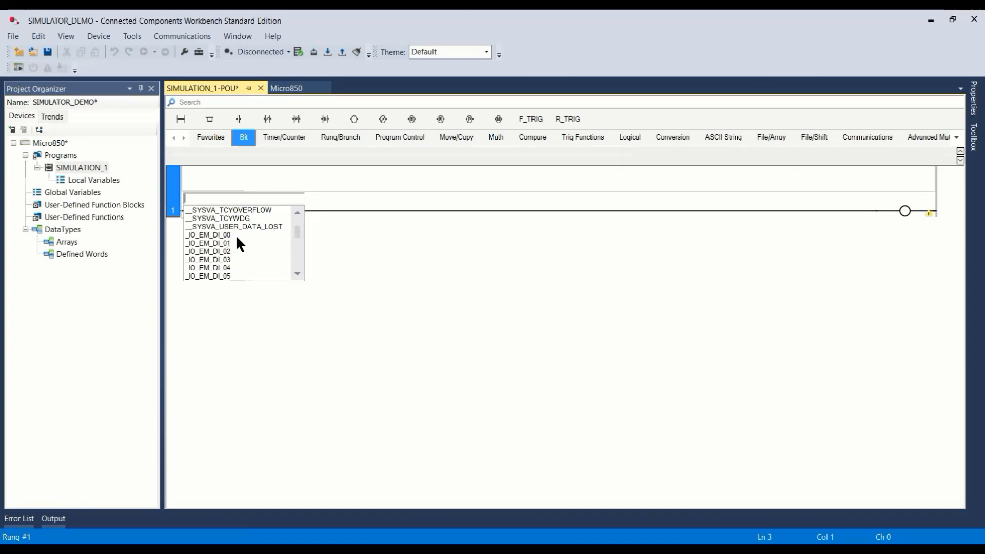
{"action": "left_click_drag", "start_coordinate": [296, 230], "coordinate": [297, 248]}
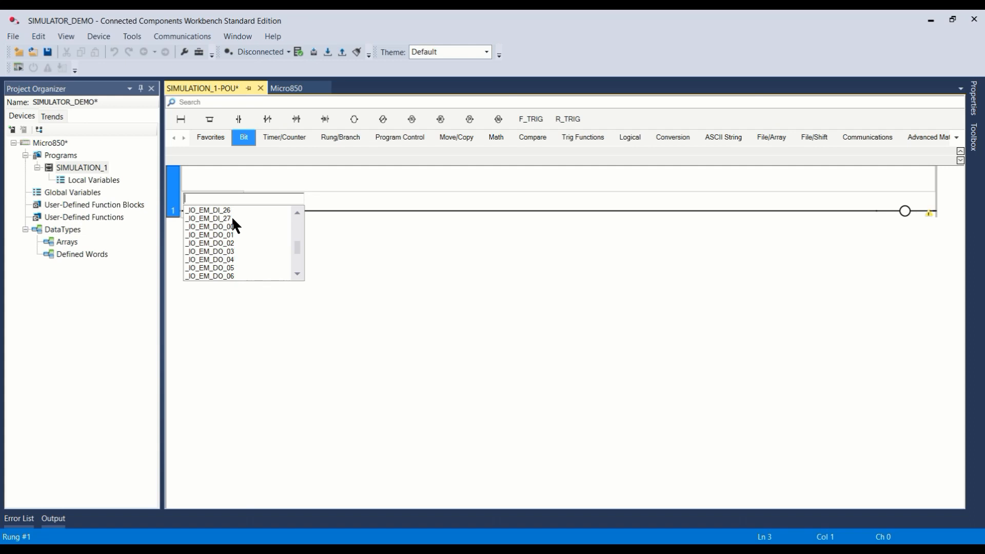
{"action": "mouse_move", "coordinate": [294, 245]}
{"action": "left_mouse_down"}
{"action": "mouse_move", "coordinate": [293, 213]}
{"action": "mouse_move", "coordinate": [294, 229]}
{"action": "left_mouse_up"}
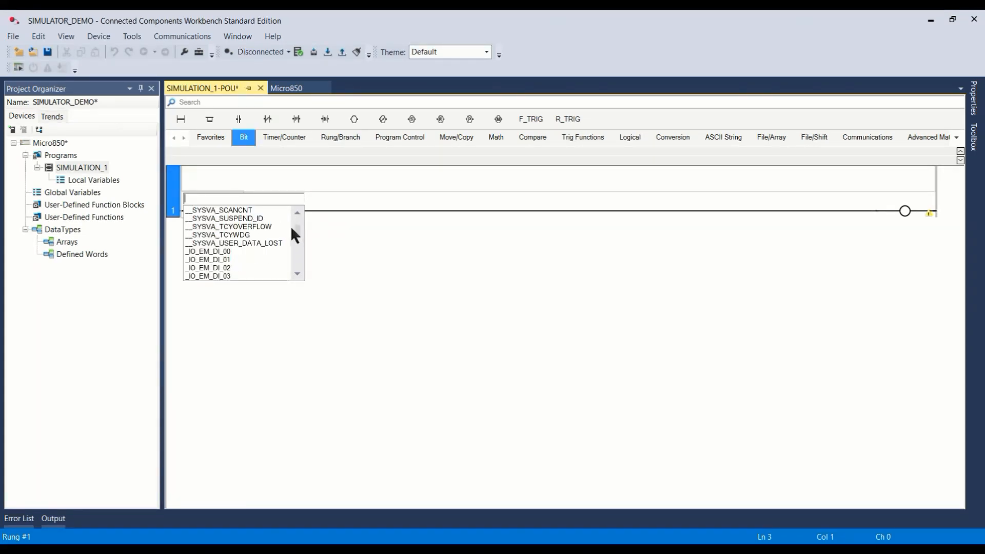
{"action": "left_click", "coordinate": [227, 251]}
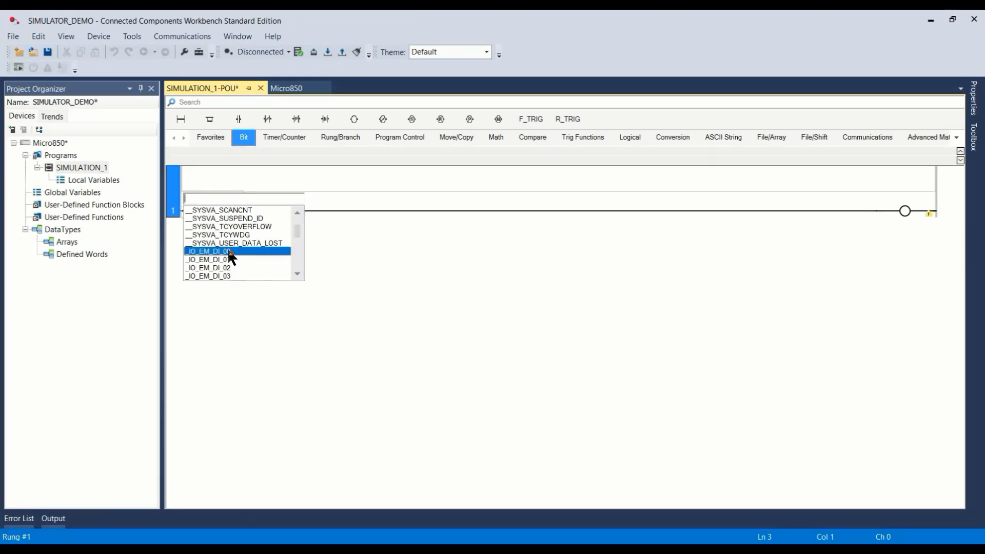
{"action": "left_click", "coordinate": [343, 265]}
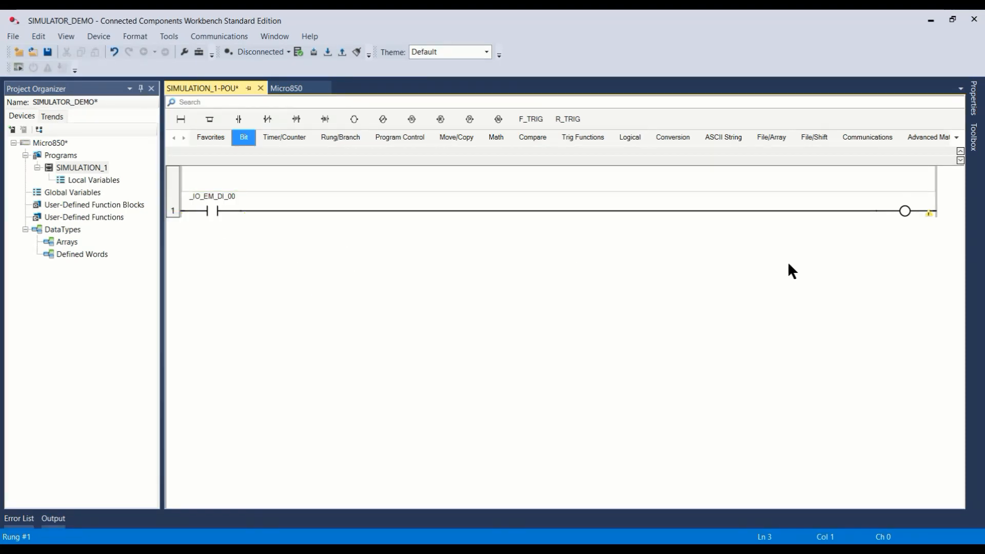
Step: Assign the digital output variable _IO_EM_DO_00 to the coil on rung 1
{"action": "double_click", "coordinate": [919, 197]}
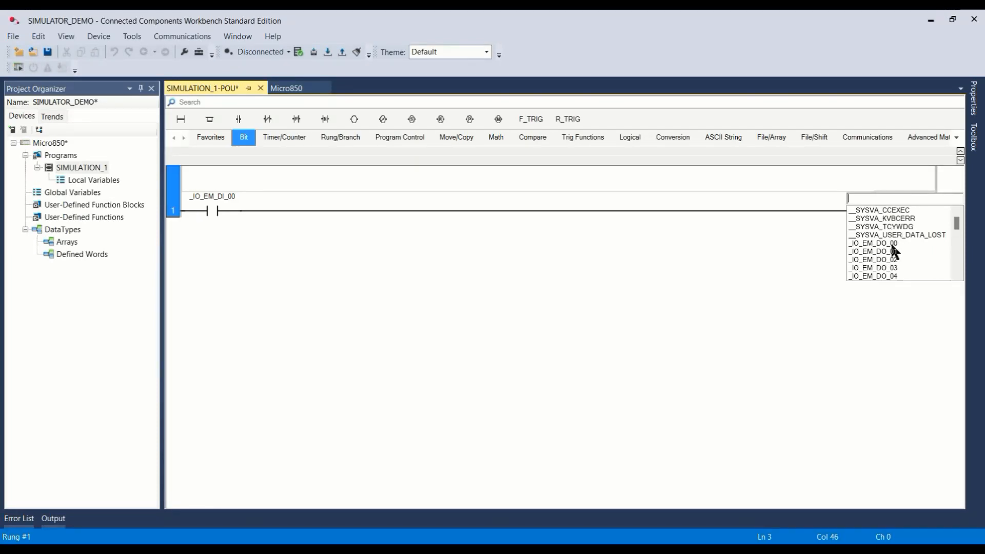
{"action": "left_click", "coordinate": [891, 242]}
{"action": "left_click", "coordinate": [882, 198]}
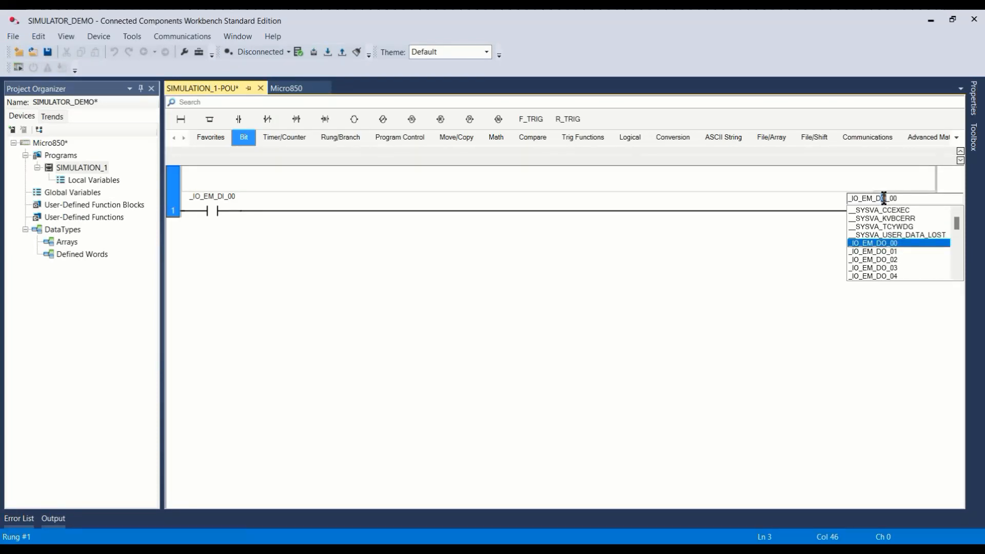
{"action": "key", "text": "Return"}
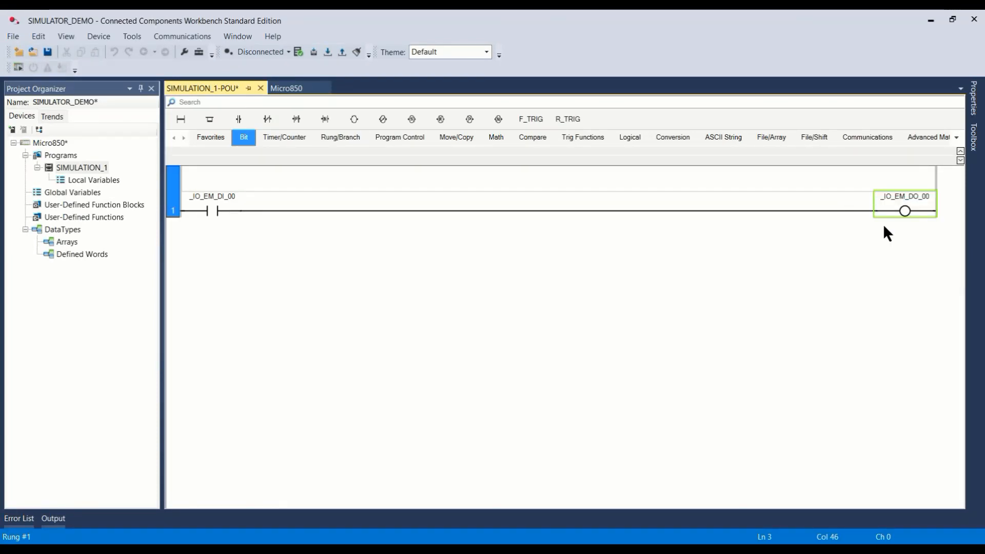
Step: Change the coil's variable name on rung 1 to _IO_EM_D1_00
{"action": "left_click", "coordinate": [910, 194]}
{"action": "left_click_drag", "start_coordinate": [883, 198], "coordinate": [884, 199]}
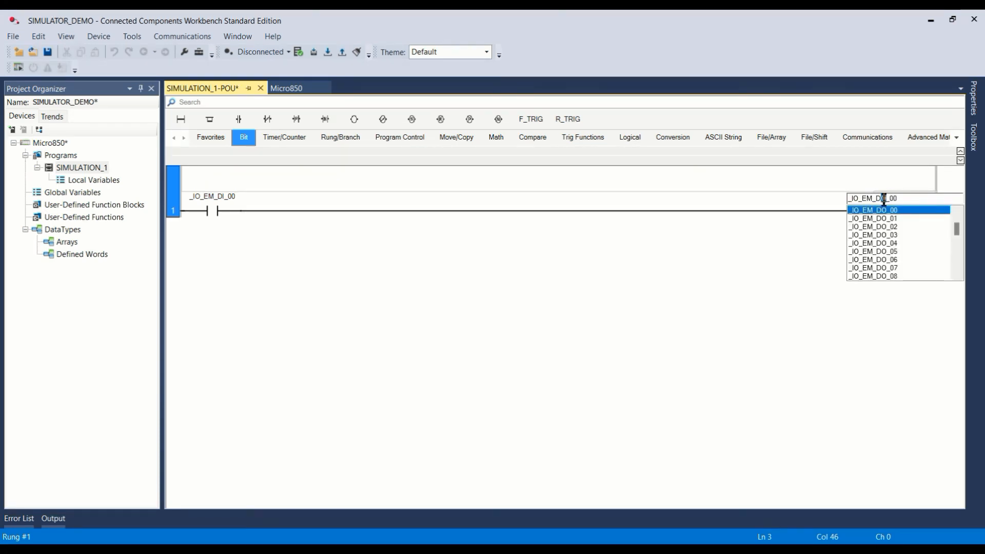
{"action": "type", "text": "1"}
{"action": "key", "text": "Return"}
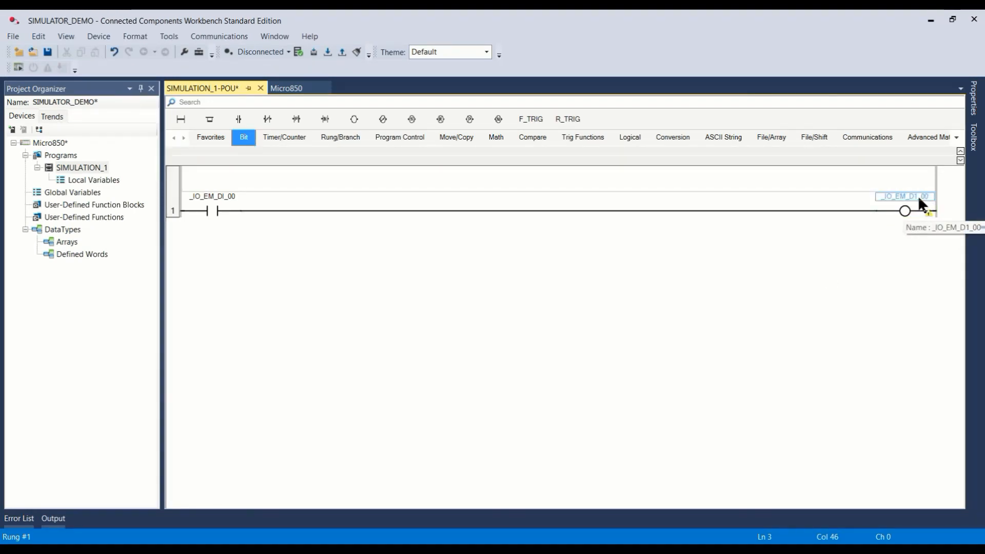
Step: Change the coil's variable on rung 1 to the digital output _IO_EM_DO_00
{"action": "double_click", "coordinate": [918, 201]}
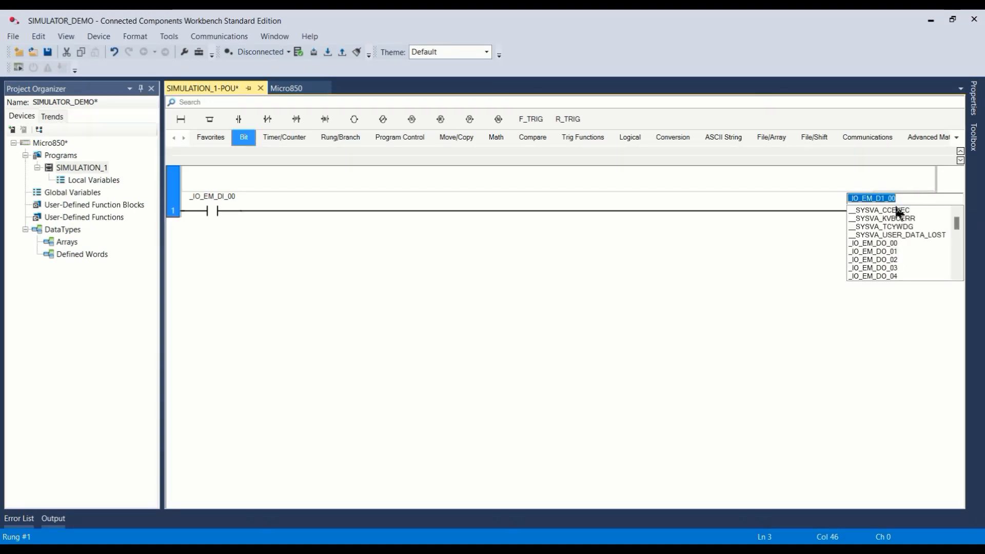
{"action": "left_click", "coordinate": [887, 244]}
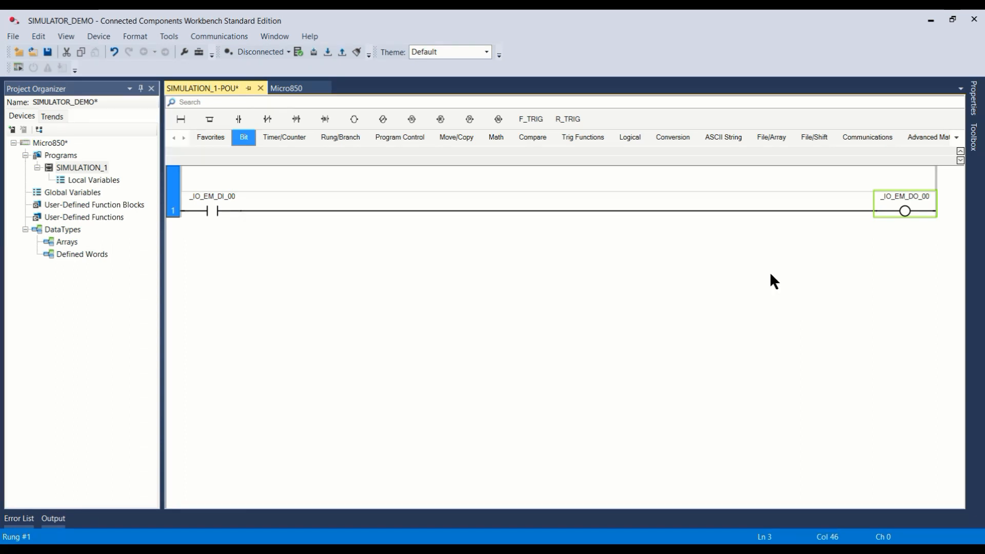
Step: Assign the digital input variable _IO_EM_DI_03 to the coil on rung 1 using the Variable Selector
{"action": "right_click", "coordinate": [920, 192]}
{"action": "left_click", "coordinate": [910, 201]}
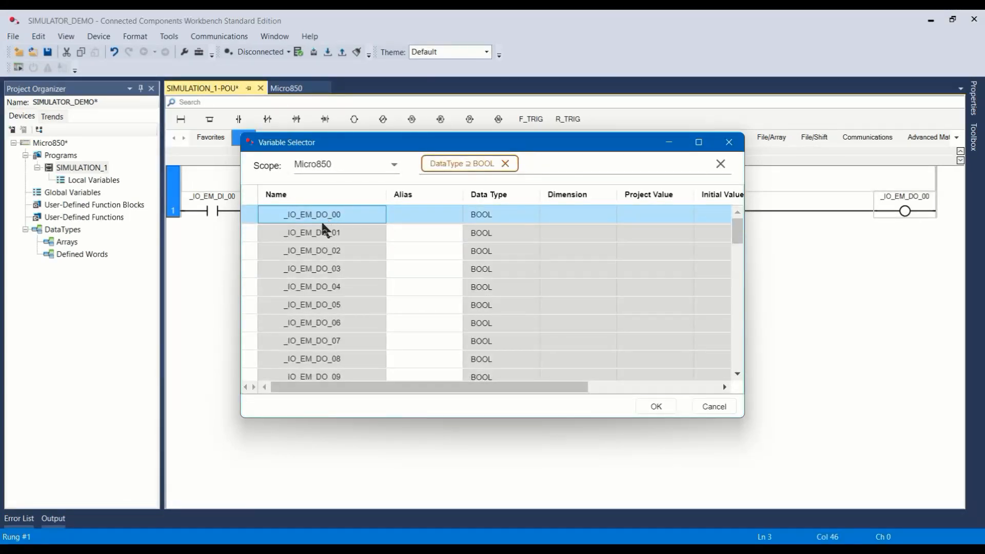
{"action": "left_click_drag", "start_coordinate": [734, 227], "coordinate": [739, 279]}
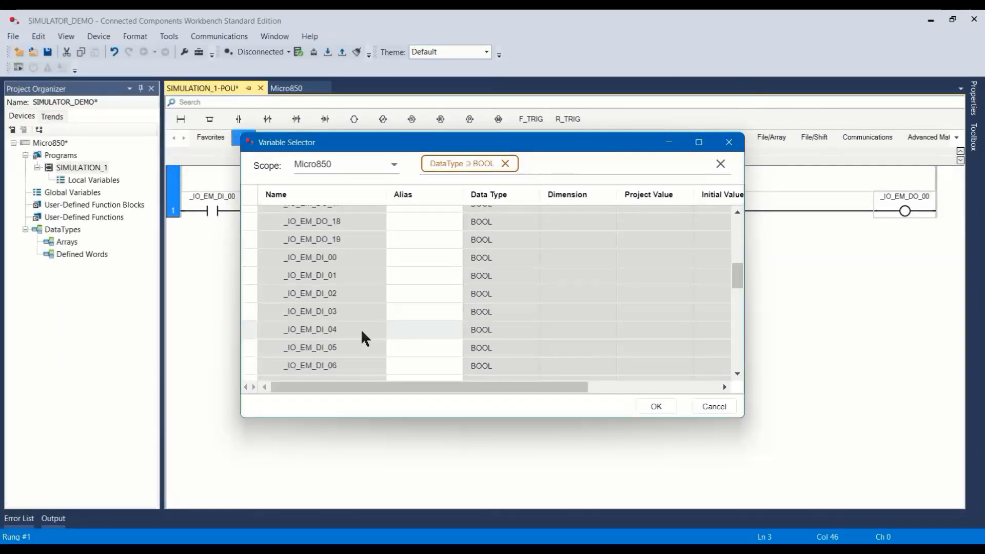
{"action": "left_click", "coordinate": [339, 314]}
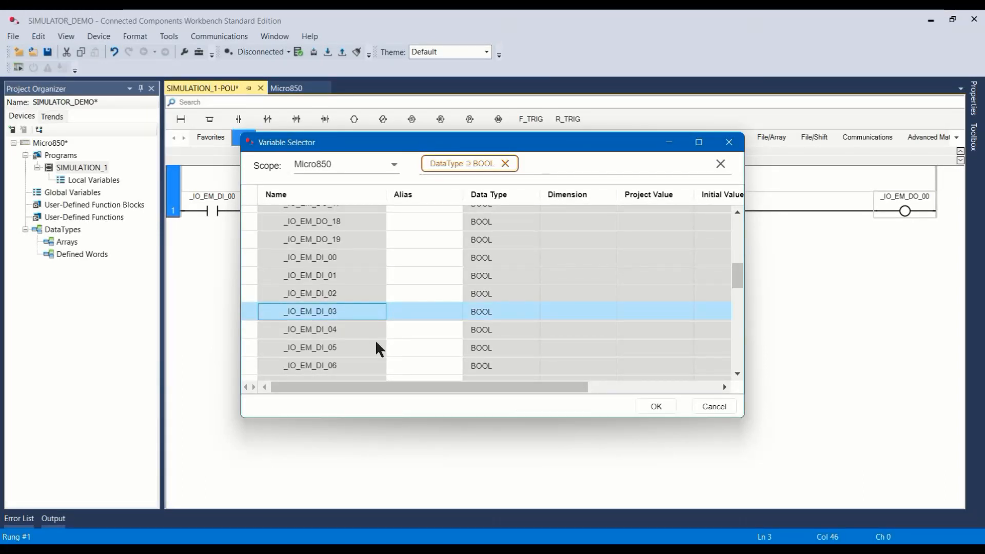
{"action": "left_click", "coordinate": [658, 408]}
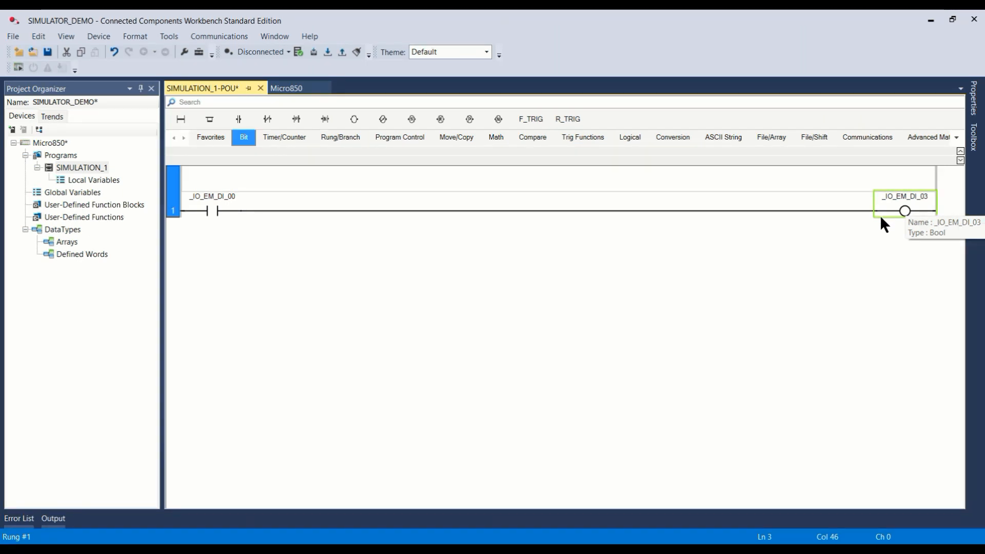
Step: Reassign the coil on rung 1 to the digital output variable _IO_EM_DO_00
{"action": "right_click", "coordinate": [924, 201]}
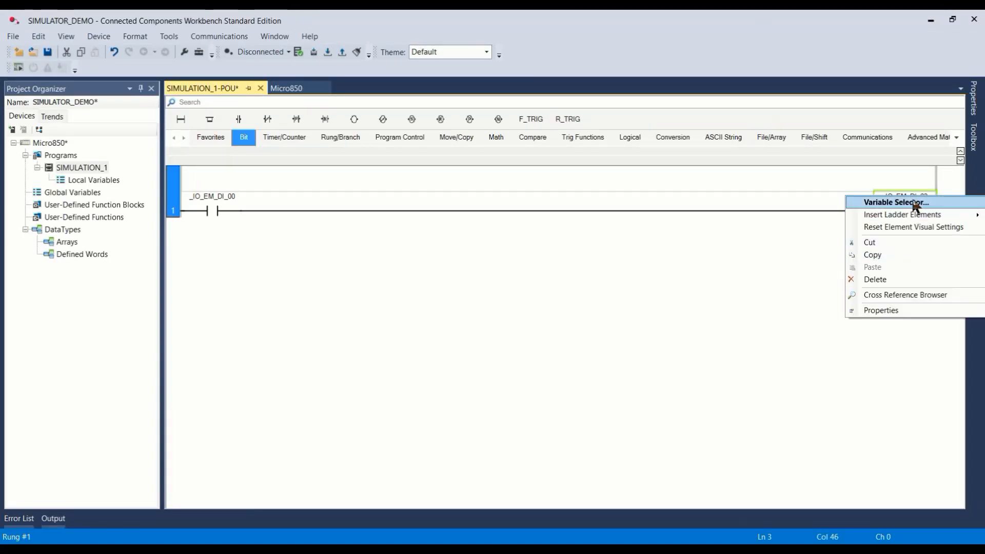
{"action": "left_click", "coordinate": [903, 171]}
{"action": "left_click", "coordinate": [922, 197]}
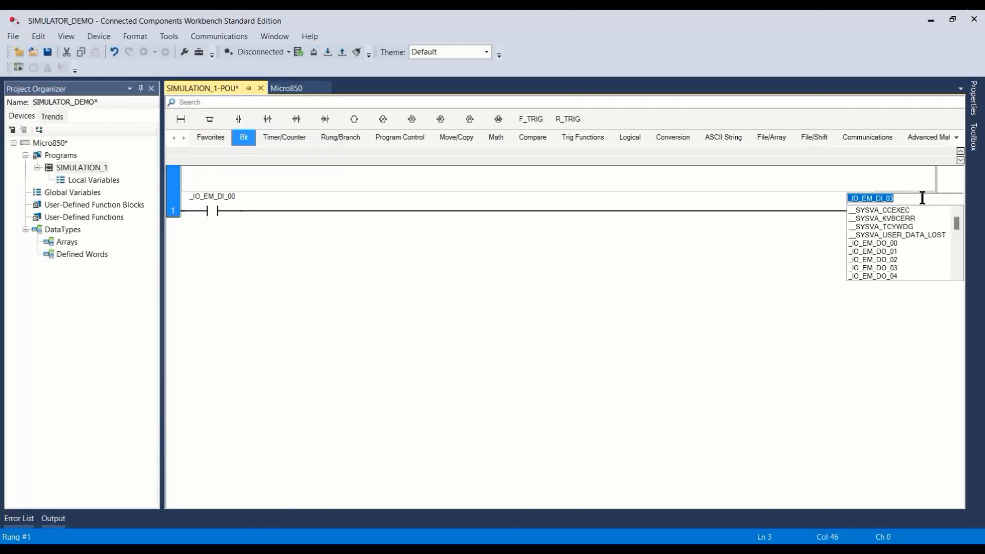
{"action": "left_click", "coordinate": [896, 243]}
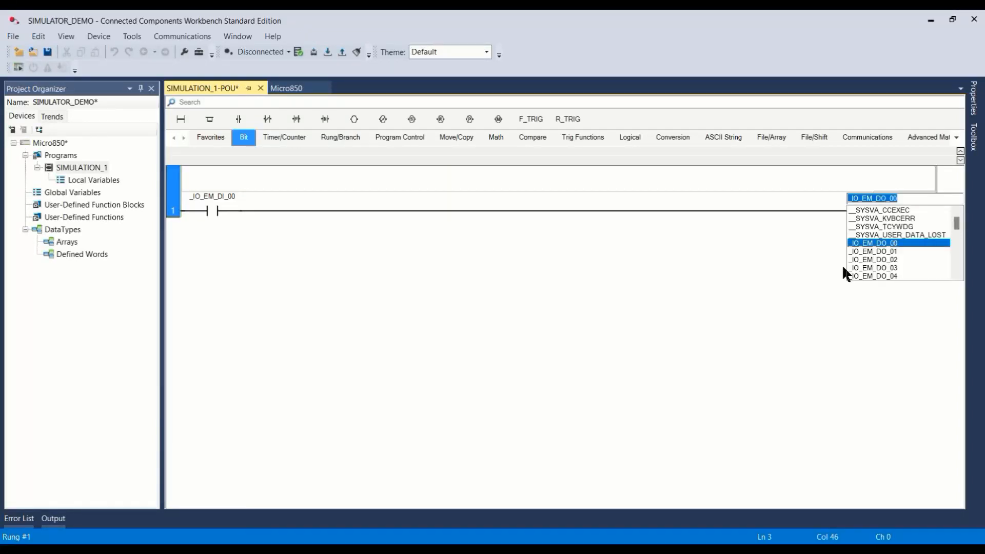
{"action": "left_click", "coordinate": [816, 285]}
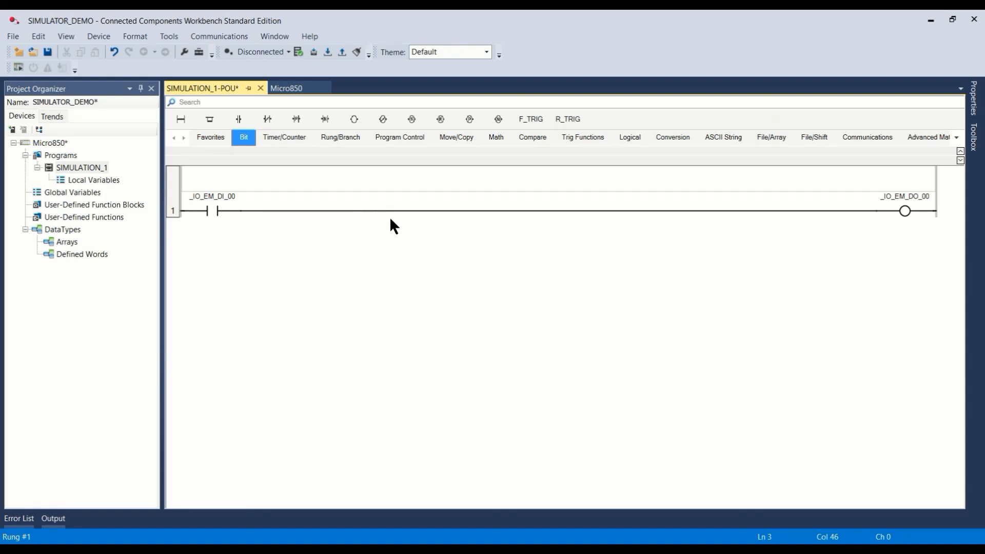
Step: Open the Micro800 Simulator and select 192.168.0.196 of the MediaTek Wi-Fi 6 wireless LAN card as its IP address
{"action": "left_click", "coordinate": [18, 68]}
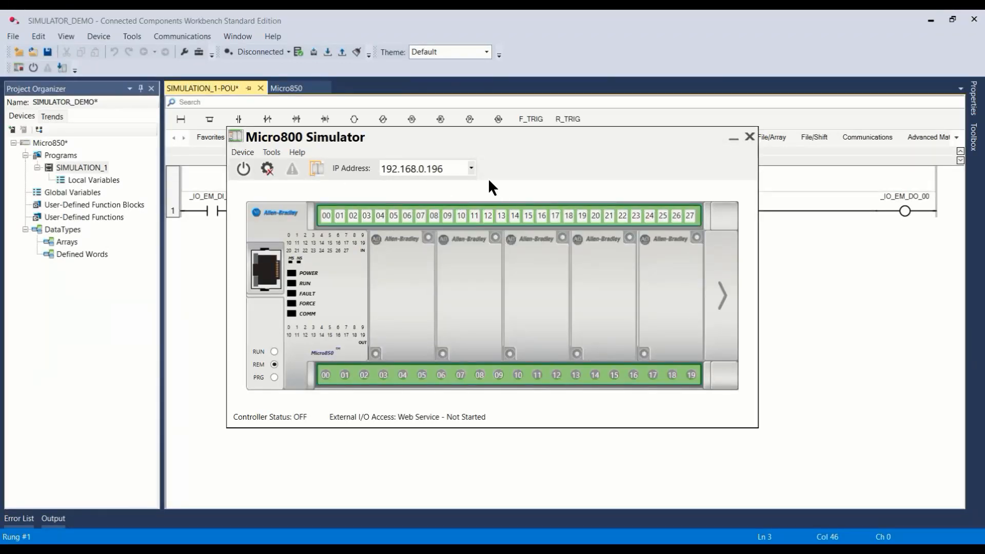
{"action": "left_click", "coordinate": [470, 168]}
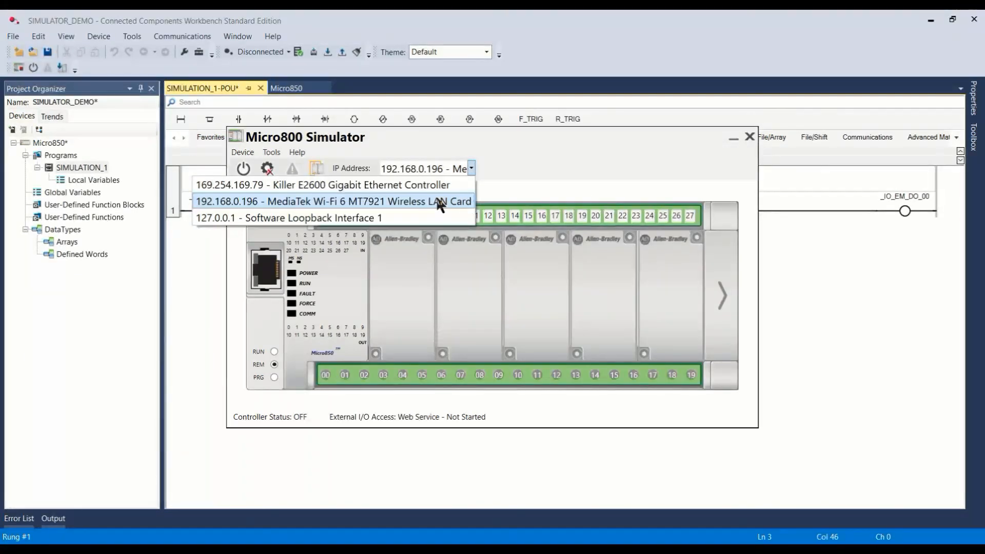
{"action": "left_click", "coordinate": [440, 202]}
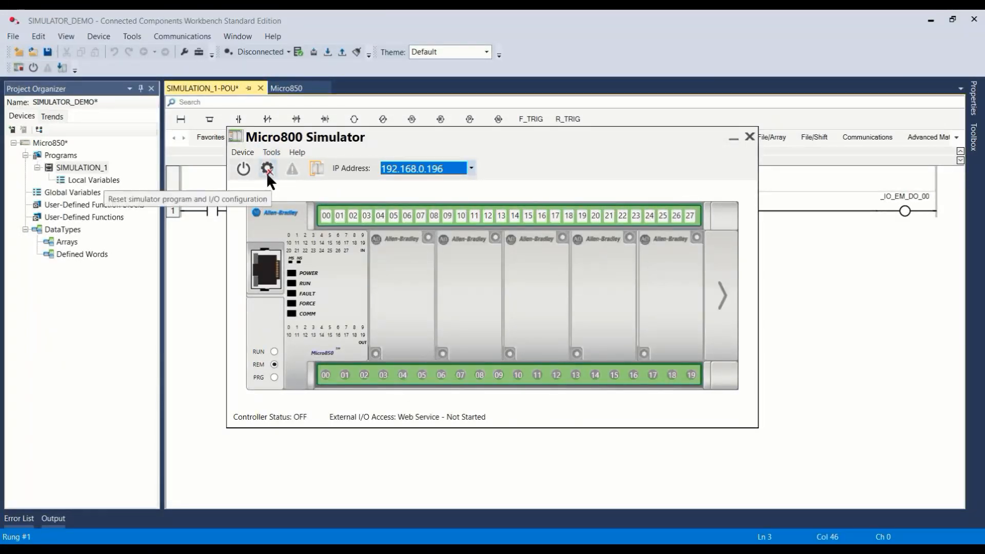
Step: Enable Keep Inputs After Changing to Program Mode in the simulator options
{"action": "left_click", "coordinate": [271, 151]}
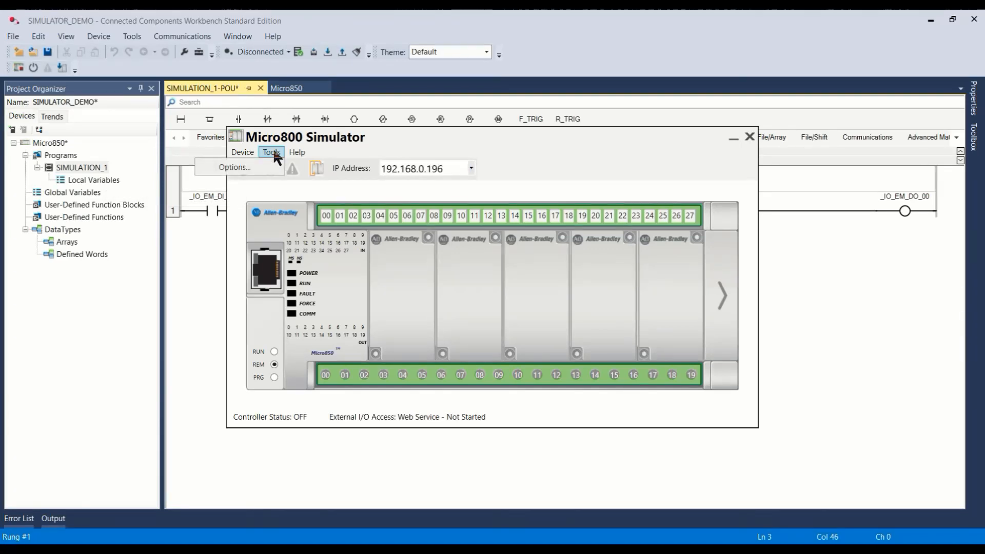
{"action": "left_click", "coordinate": [264, 164]}
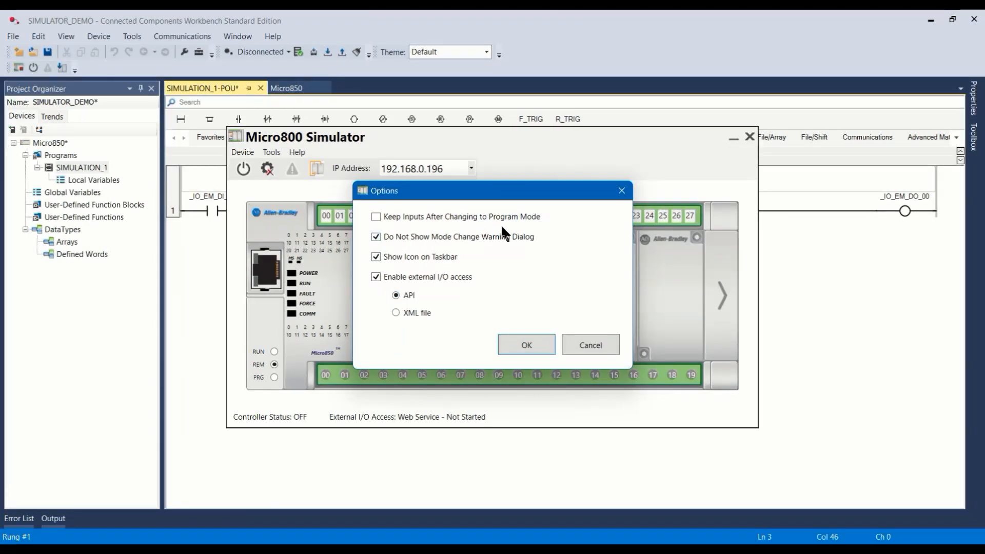
{"action": "left_click", "coordinate": [375, 215]}
{"action": "left_click", "coordinate": [524, 343]}
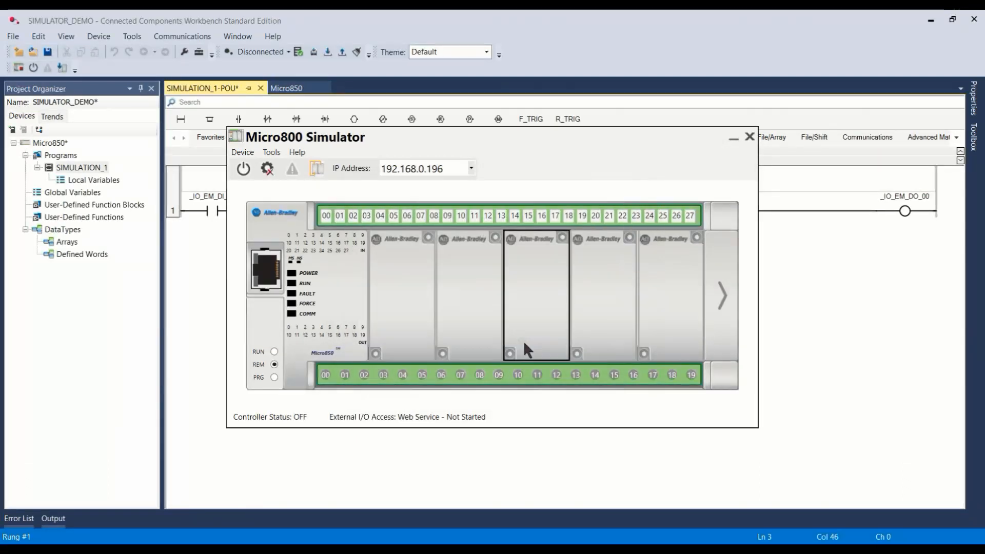
Step: Power on the simulated controller and review the simulator options without changing them
{"action": "left_click", "coordinate": [246, 168]}
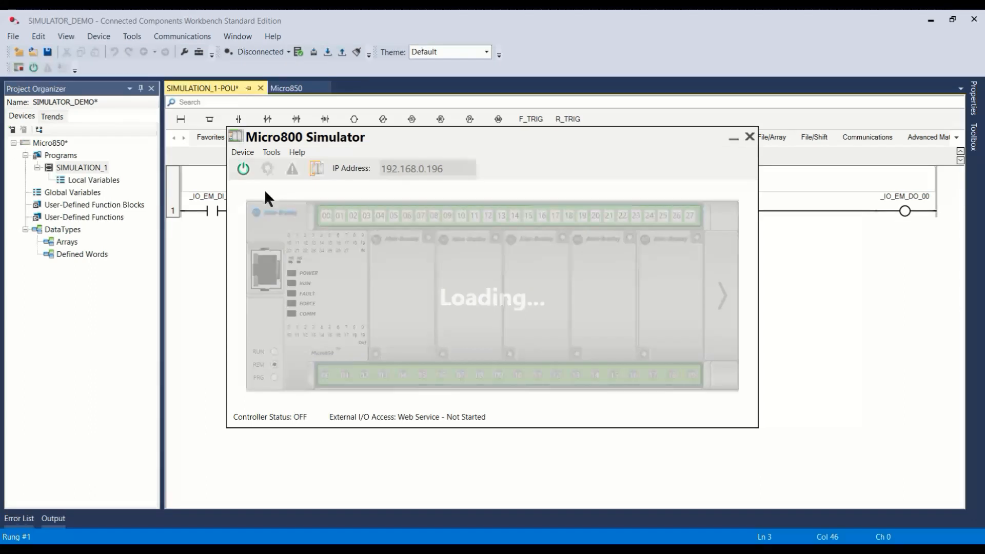
{"action": "left_click", "coordinate": [278, 152]}
{"action": "left_click", "coordinate": [257, 166]}
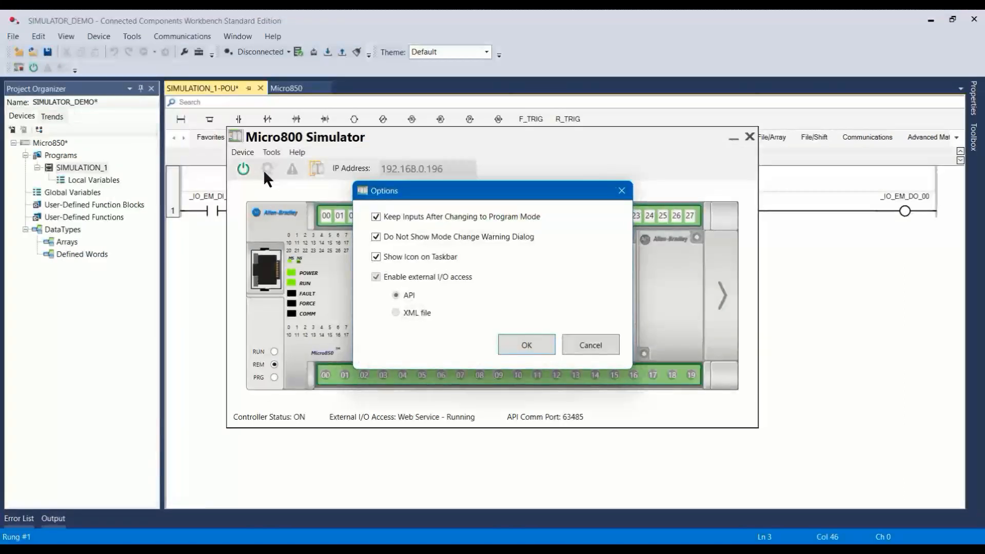
{"action": "left_click", "coordinate": [581, 345]}
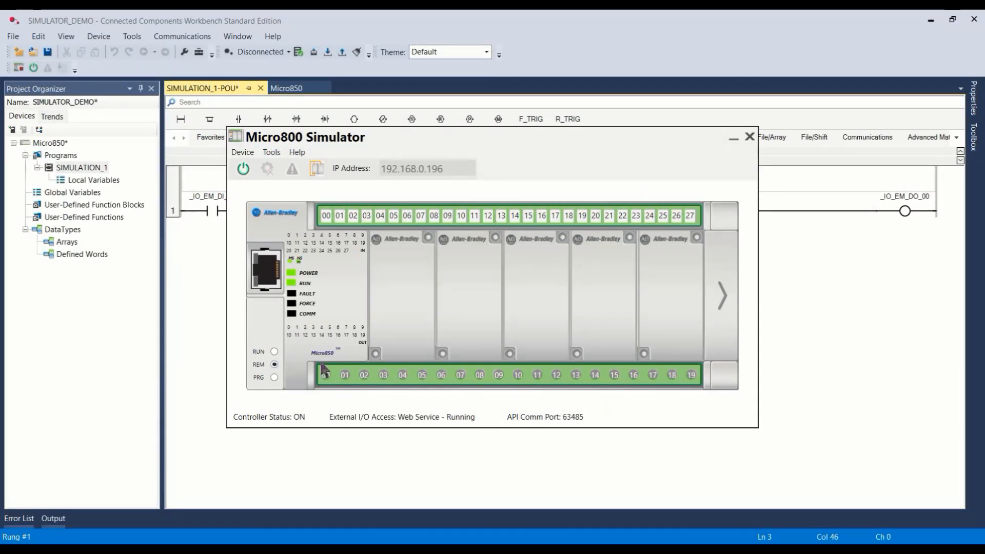
Step: Turn on digital inputs 03, 07 and 13 on the simulated controller
{"action": "left_click", "coordinate": [369, 216]}
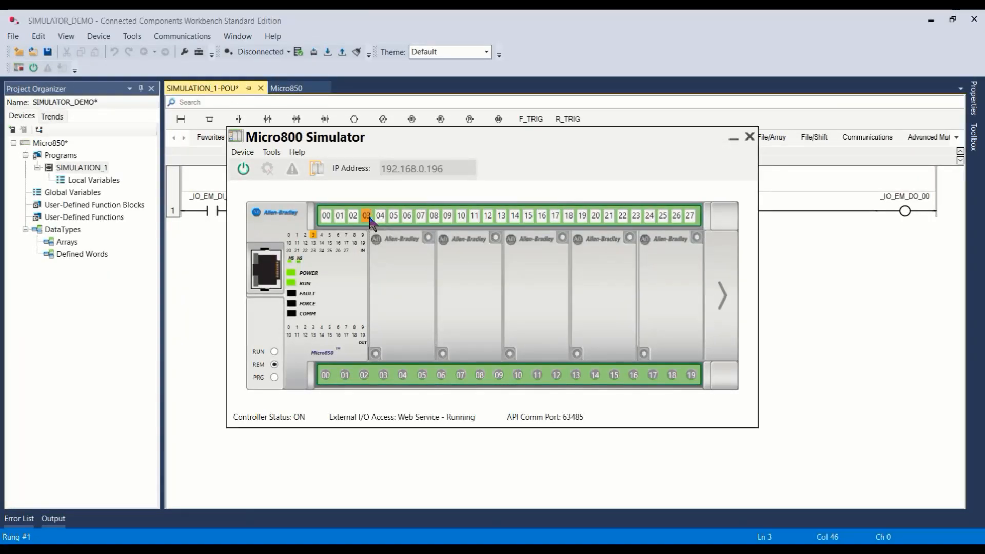
{"action": "left_click", "coordinate": [421, 216]}
{"action": "left_click", "coordinate": [502, 216]}
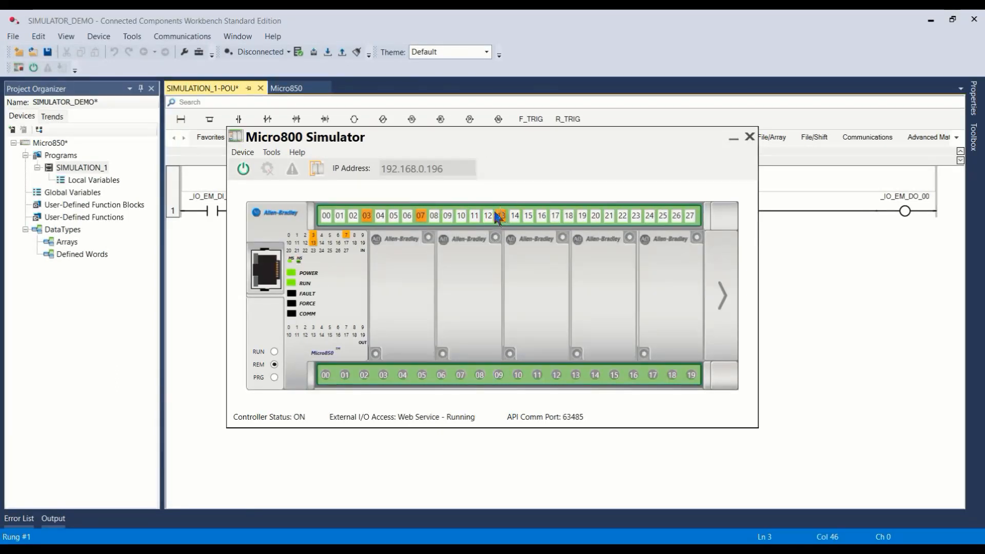
Step: Reposition the Micro800 Simulator window below rung 1, in front of the maximized workbench window
{"action": "left_click_drag", "start_coordinate": [498, 137], "coordinate": [531, 194]}
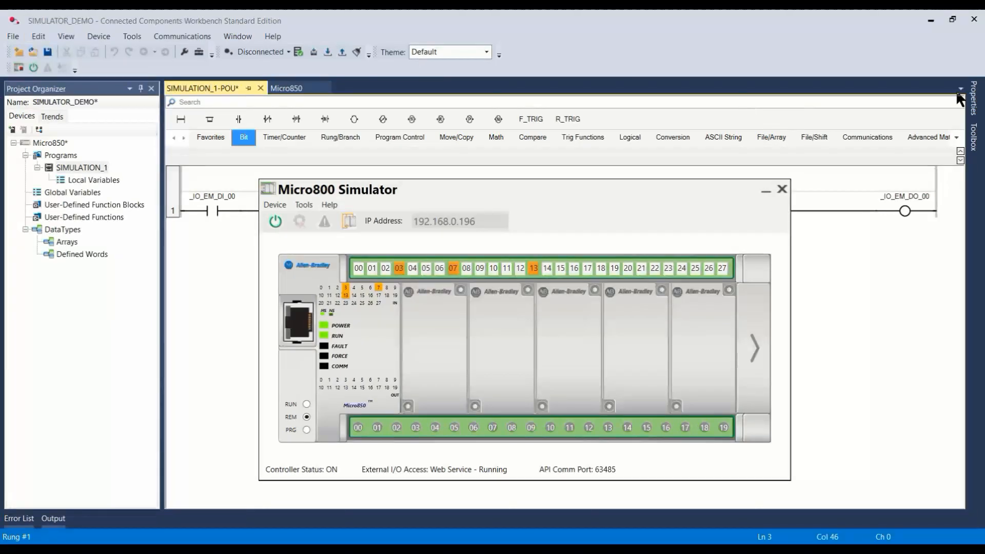
{"action": "left_click", "coordinate": [952, 20]}
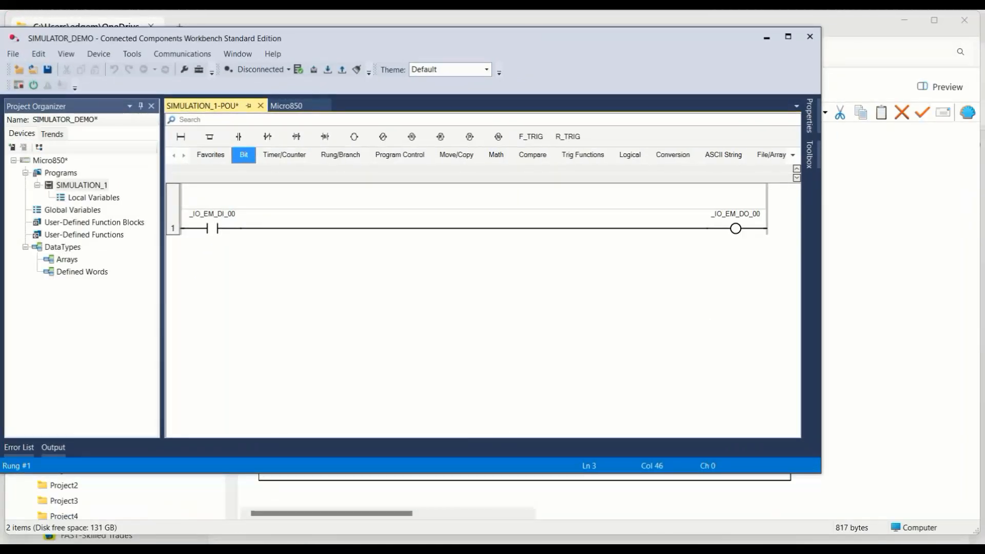
{"action": "key", "text": "alt+Tab"}
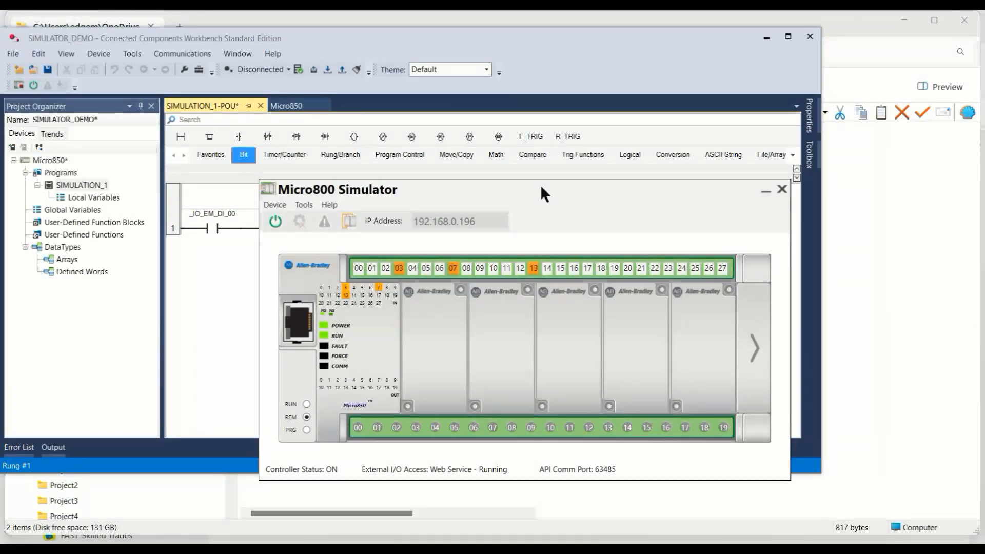
{"action": "left_click_drag", "start_coordinate": [502, 195], "coordinate": [496, 248]}
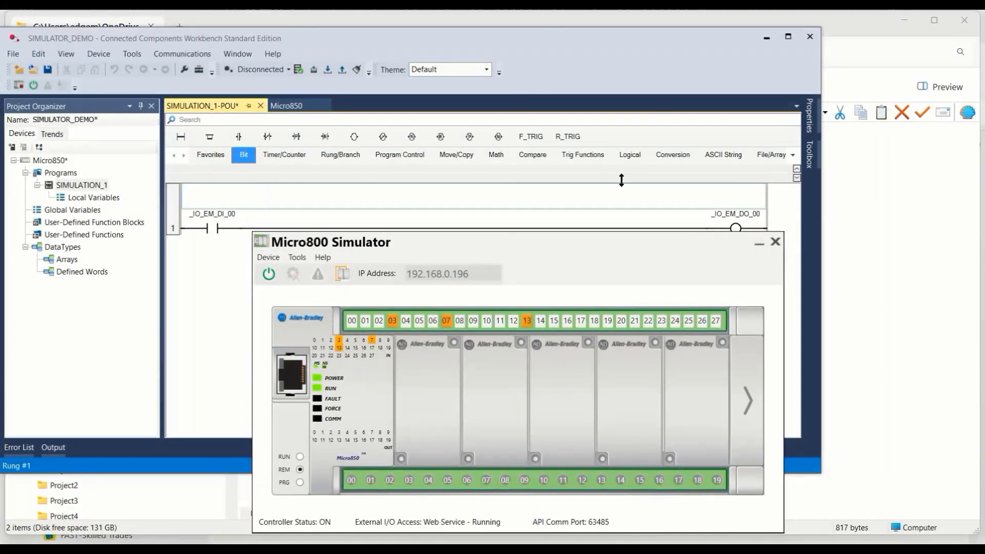
{"action": "left_click", "coordinate": [791, 37]}
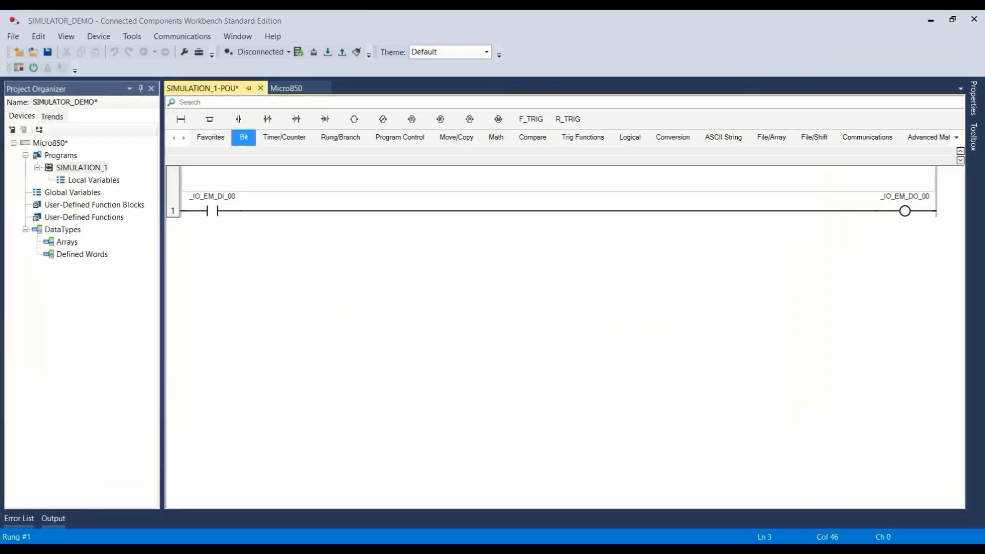
{"action": "key", "text": "alt+Tab"}
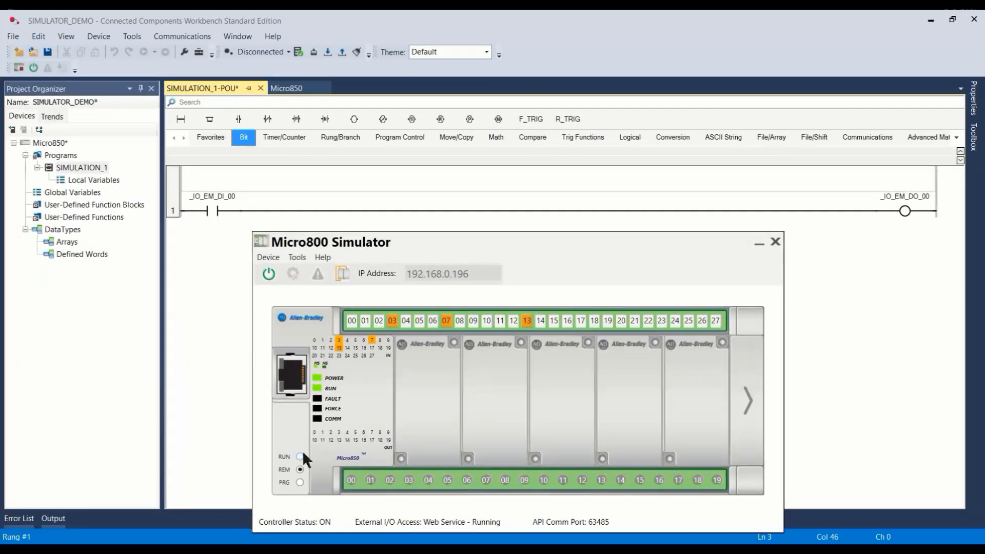
Step: Cycle the simulated controller's mode switch through PRG, REM and RUN, leaving it in REM
{"action": "left_click", "coordinate": [300, 482]}
{"action": "left_click", "coordinate": [300, 470]}
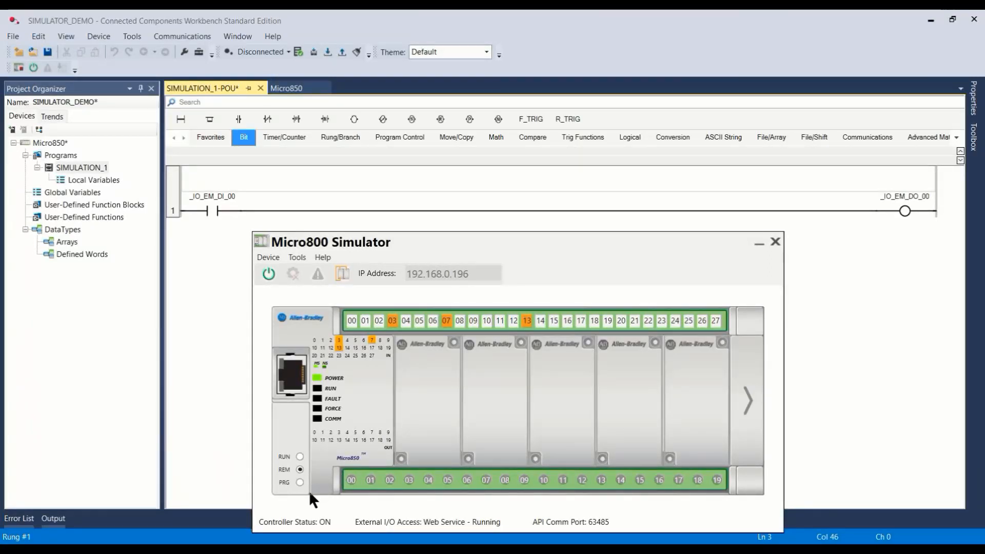
{"action": "left_click", "coordinate": [300, 457]}
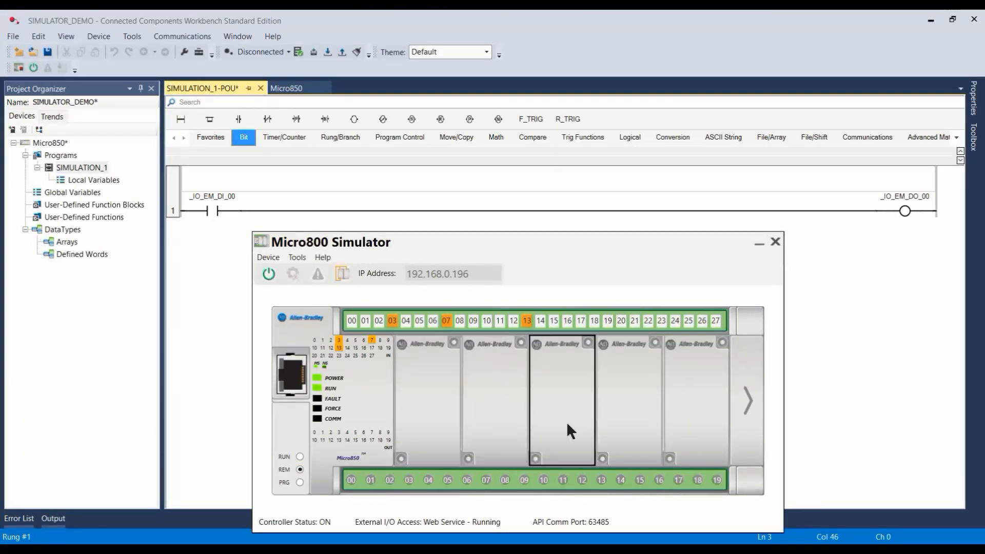
Step: Set the Micro850 project's connection path to the 192.168.0.196 controller (2080-LC50-48QWBS) on the AB_ETHIP-1 Ethernet network
{"action": "left_click", "coordinate": [885, 281]}
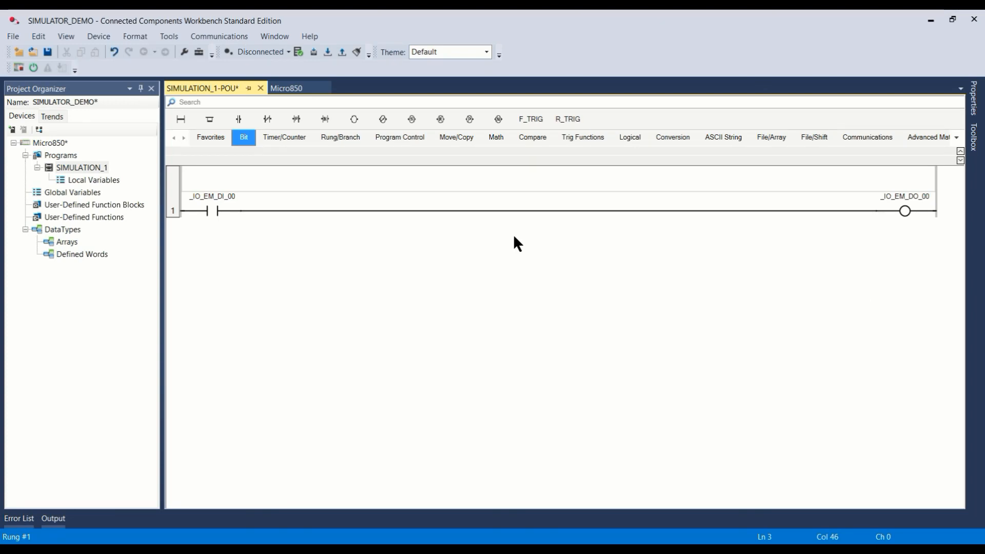
{"action": "left_click", "coordinate": [291, 90]}
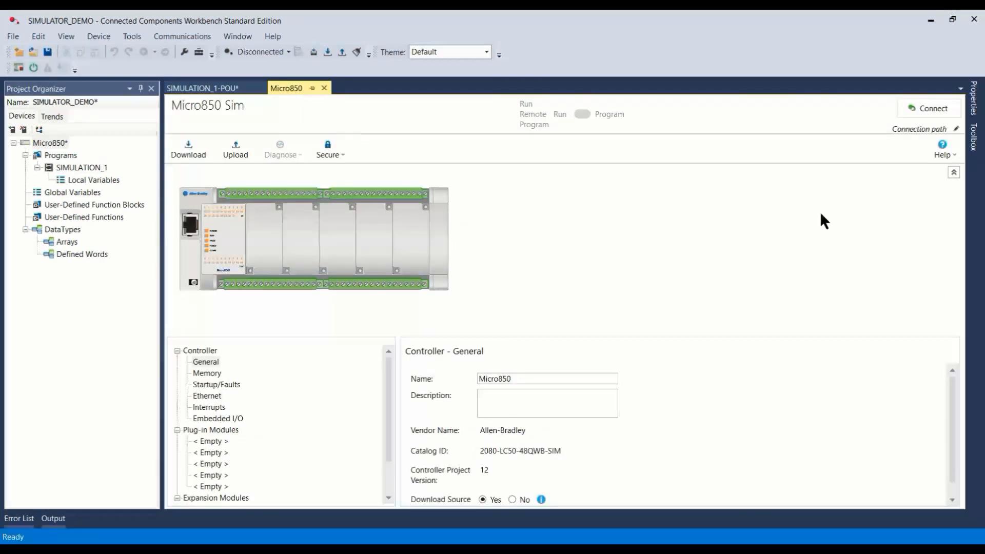
{"action": "left_click", "coordinate": [955, 129]}
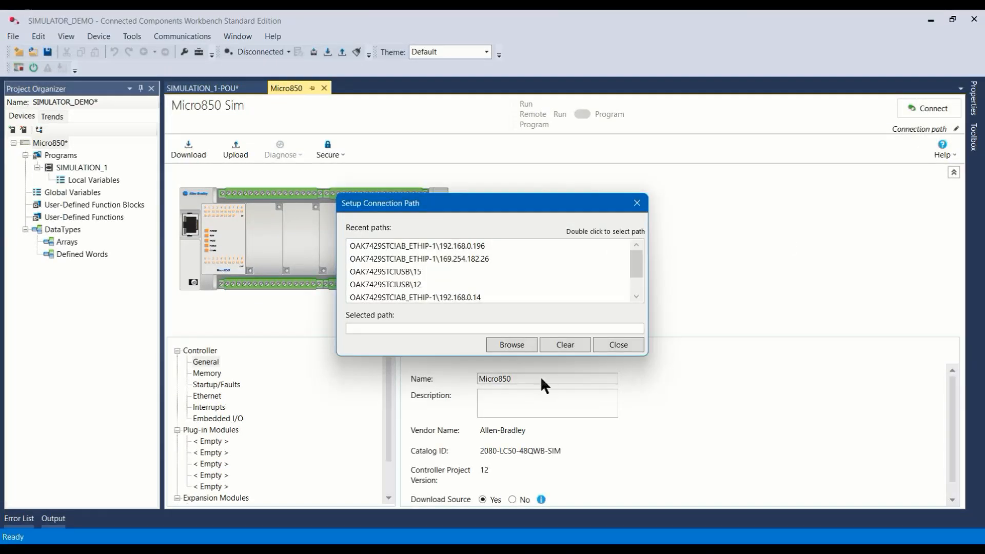
{"action": "left_click", "coordinate": [522, 345]}
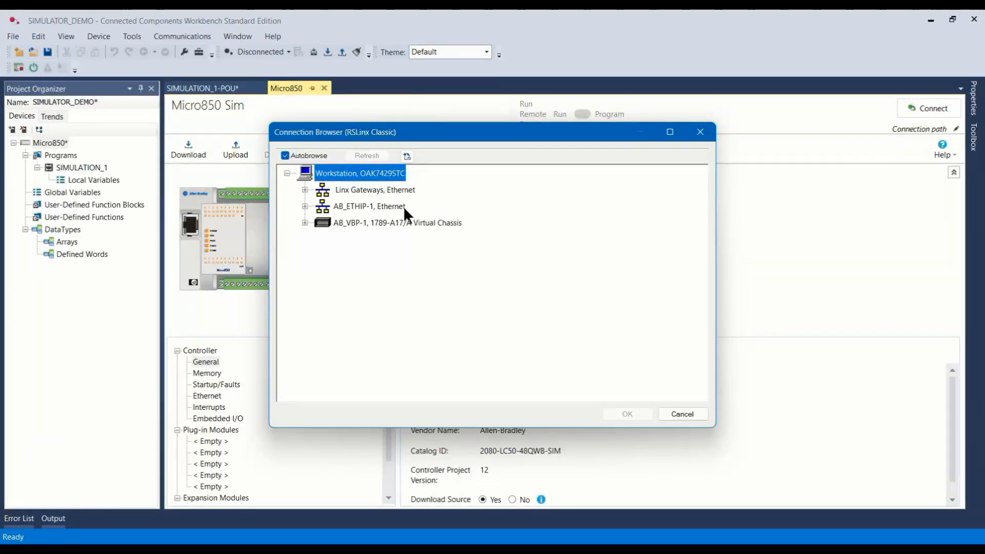
{"action": "left_click", "coordinate": [304, 206]}
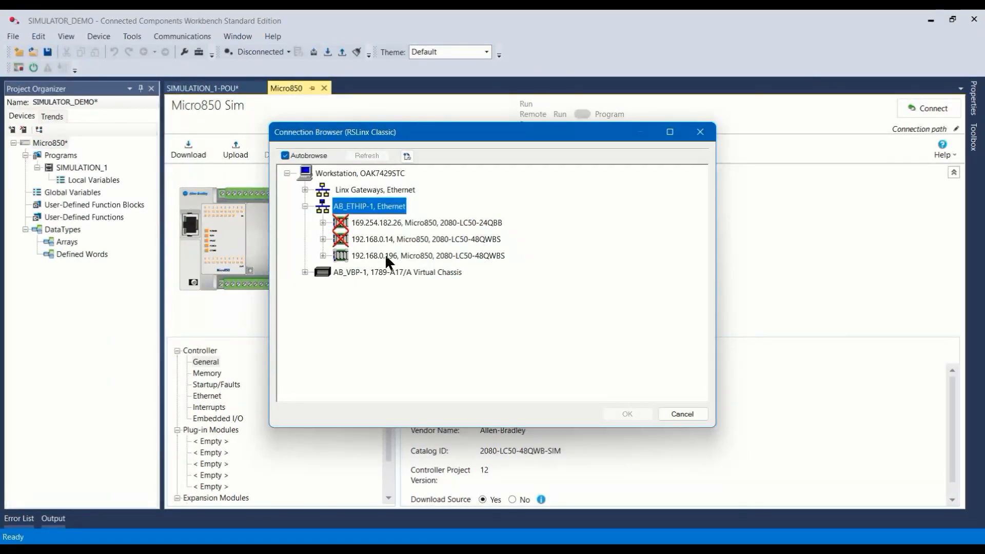
{"action": "left_click", "coordinate": [325, 252]}
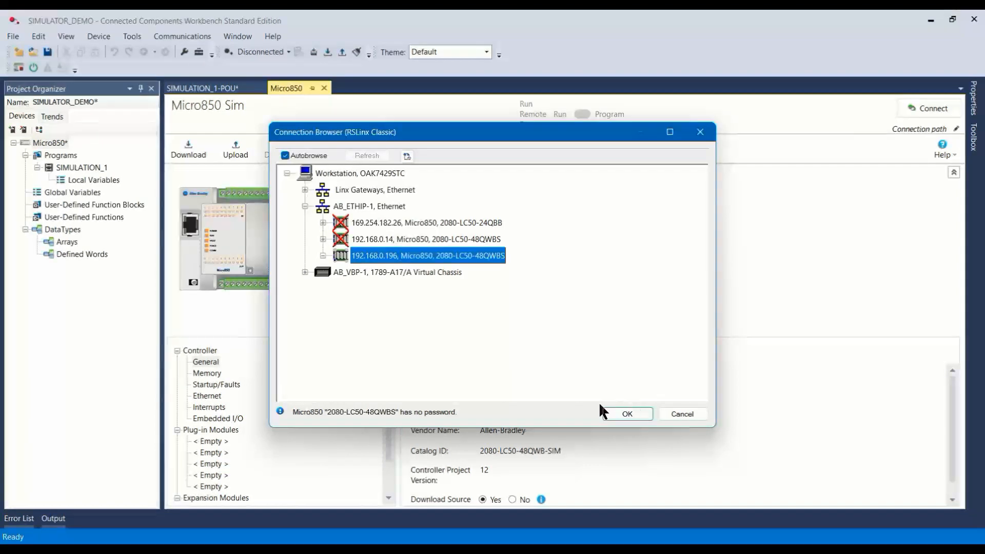
{"action": "left_click", "coordinate": [628, 414]}
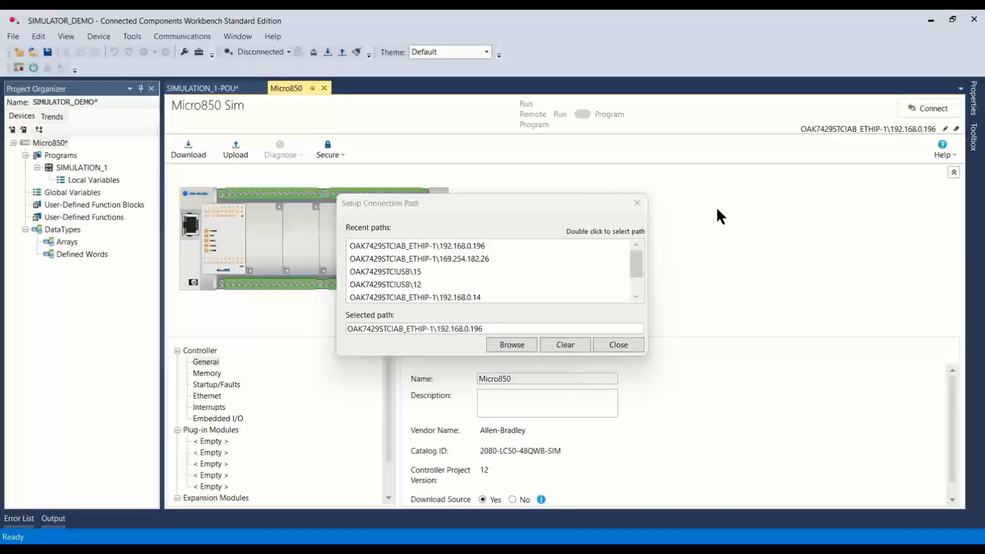
{"action": "left_click", "coordinate": [631, 351]}
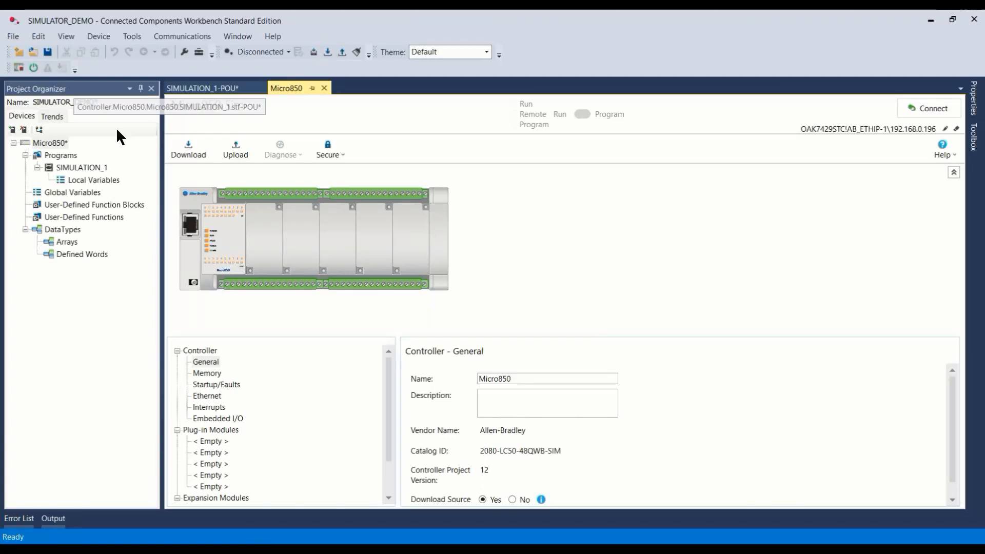
Step: Download the project to the simulated controller without project values and change the controller to Remote Run
{"action": "left_click", "coordinate": [328, 51]}
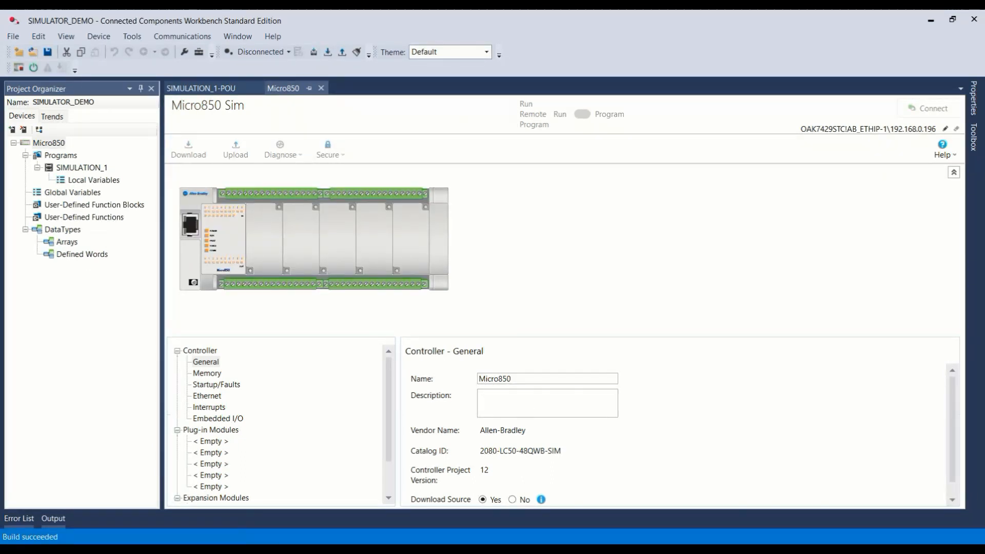
{"action": "left_click_drag", "start_coordinate": [550, 244], "coordinate": [650, 154]}
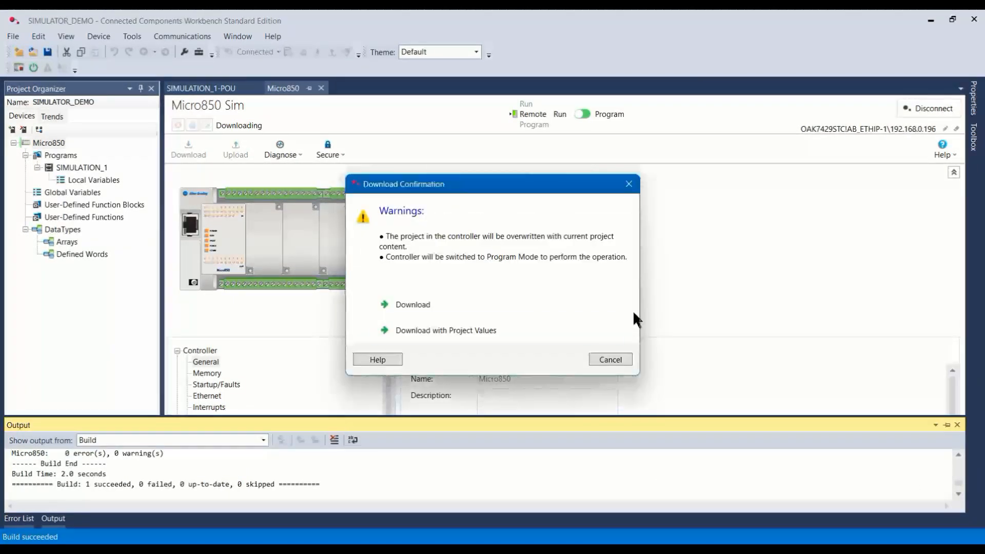
{"action": "left_click", "coordinate": [409, 308]}
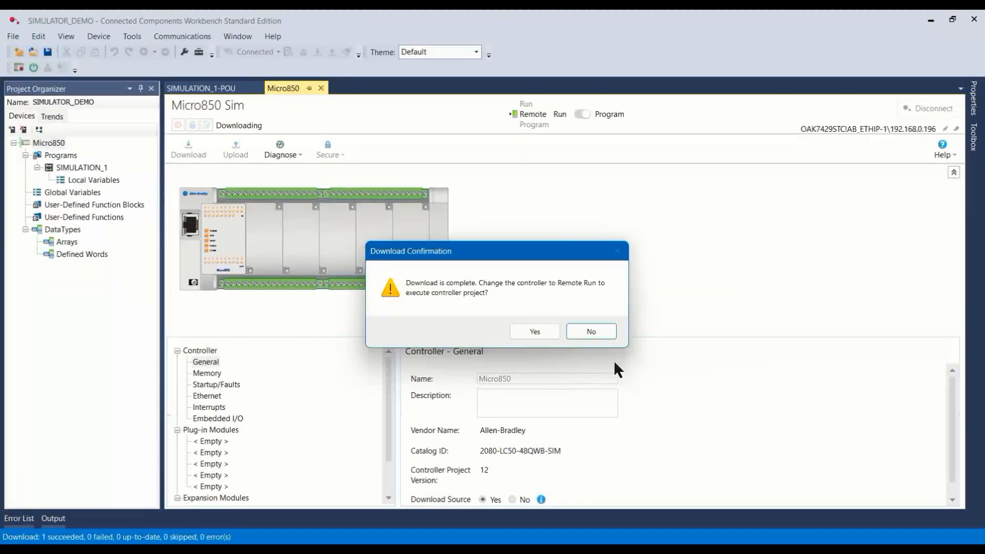
{"action": "left_click", "coordinate": [549, 329]}
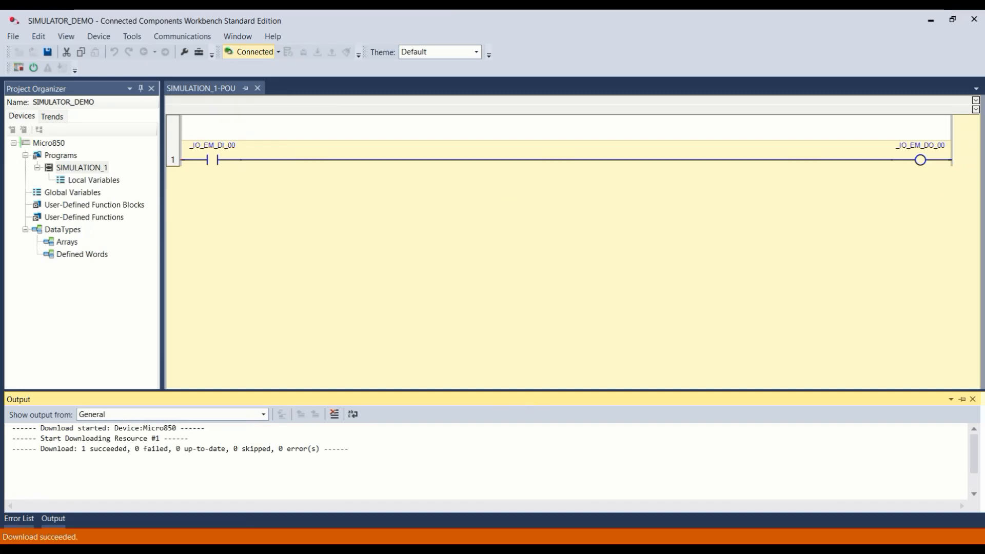
Step: Show the Micro800 Simulator below rung 1 and turn on digital input 00 to energize the rung
{"action": "left_click", "coordinate": [795, 509]}
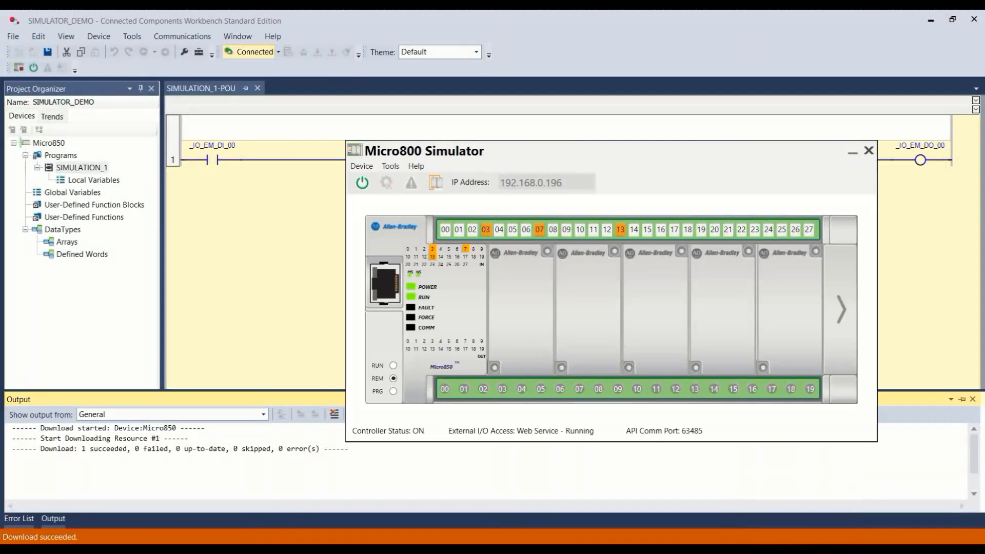
{"action": "left_click_drag", "start_coordinate": [631, 152], "coordinate": [558, 226]}
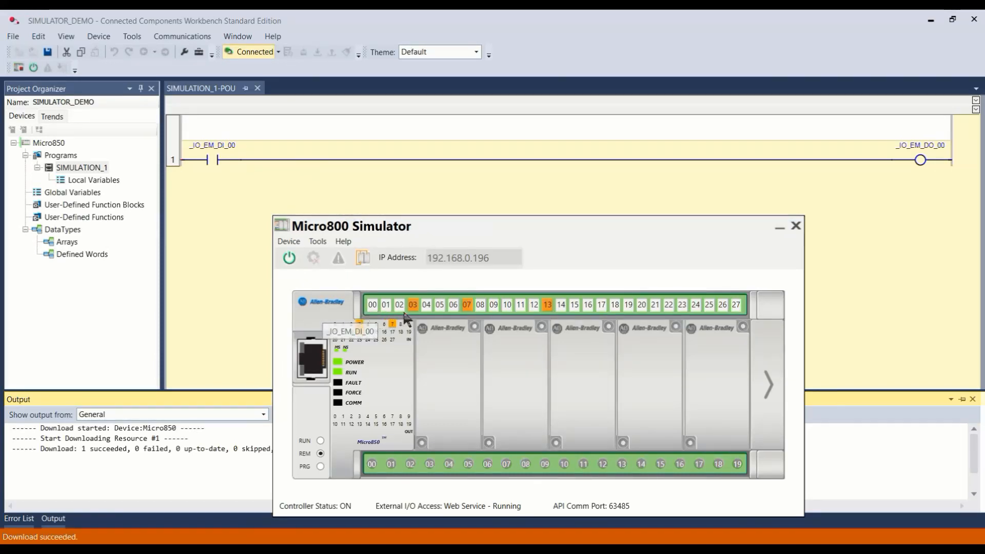
{"action": "left_click", "coordinate": [379, 304]}
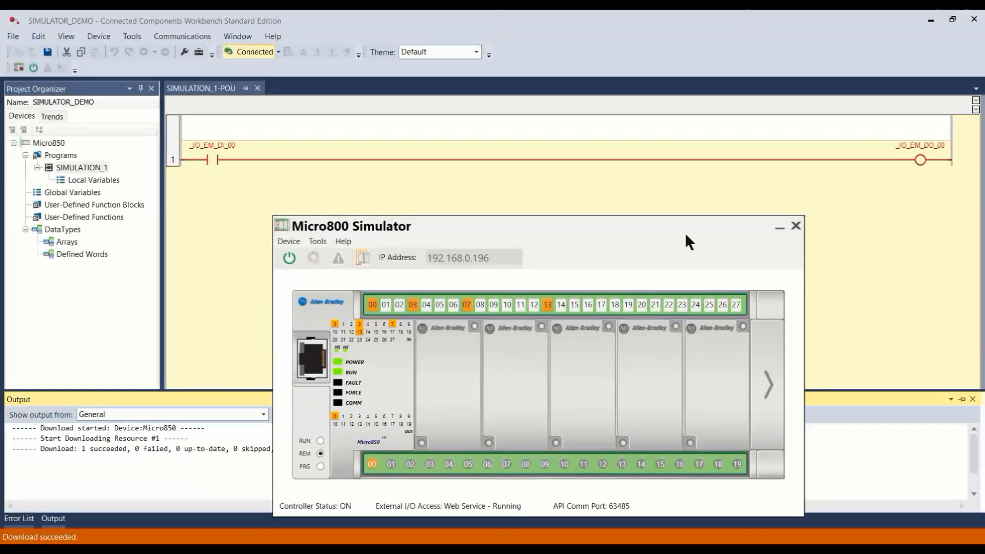
{"action": "left_click_drag", "start_coordinate": [571, 231], "coordinate": [584, 192]}
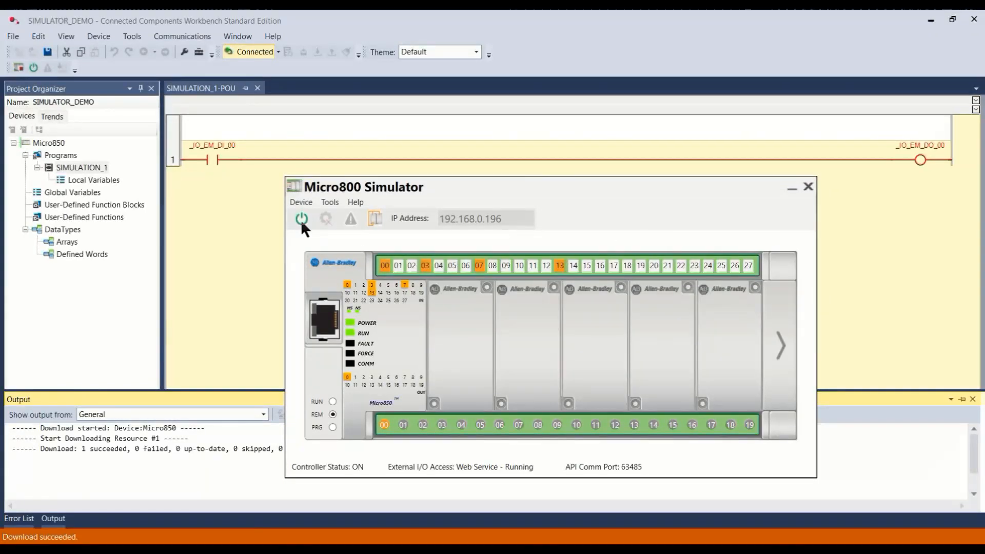
Step: Close the Micro800 Simulator and dismiss the lost-connection notice in the workbench
{"action": "left_click", "coordinate": [808, 187]}
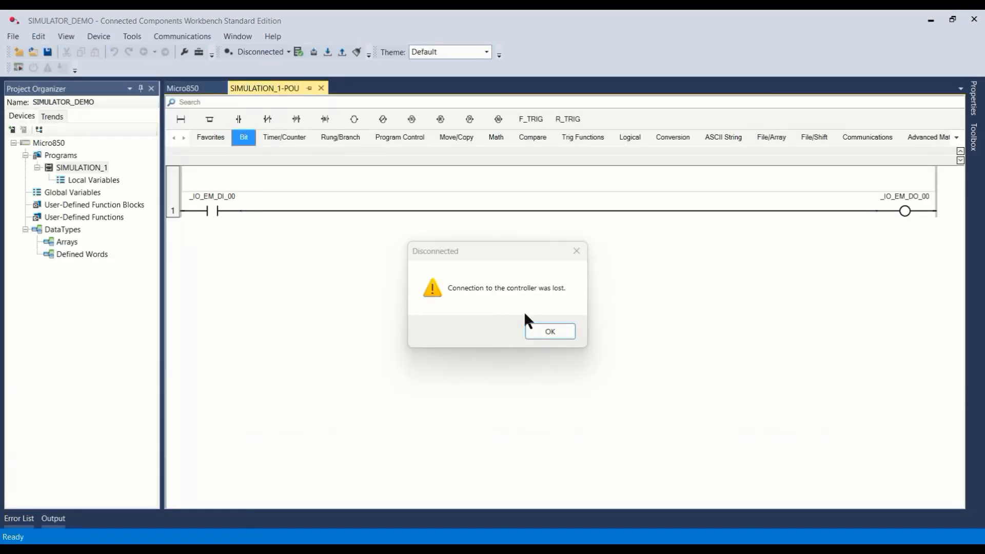
{"action": "left_click", "coordinate": [564, 333]}
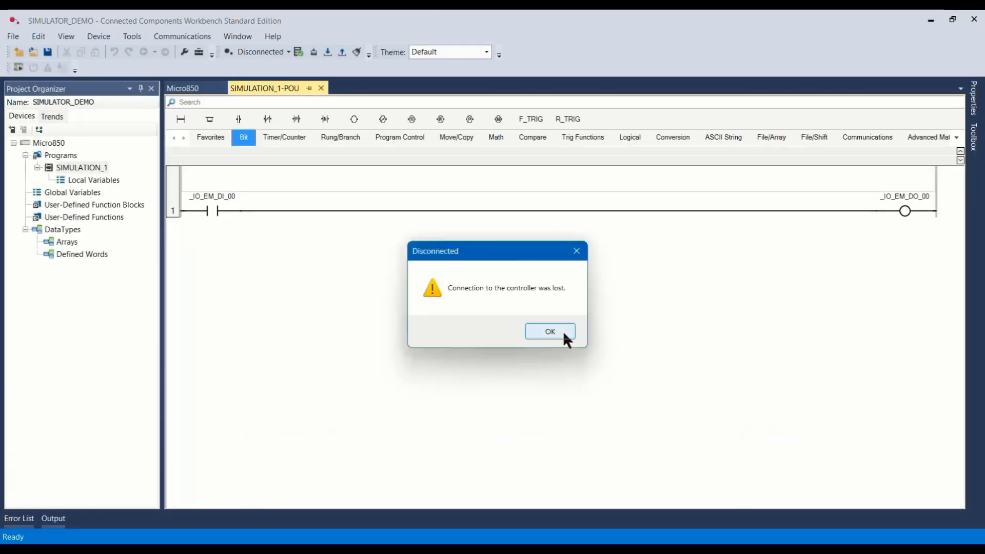
{"action": "left_click", "coordinate": [550, 331]}
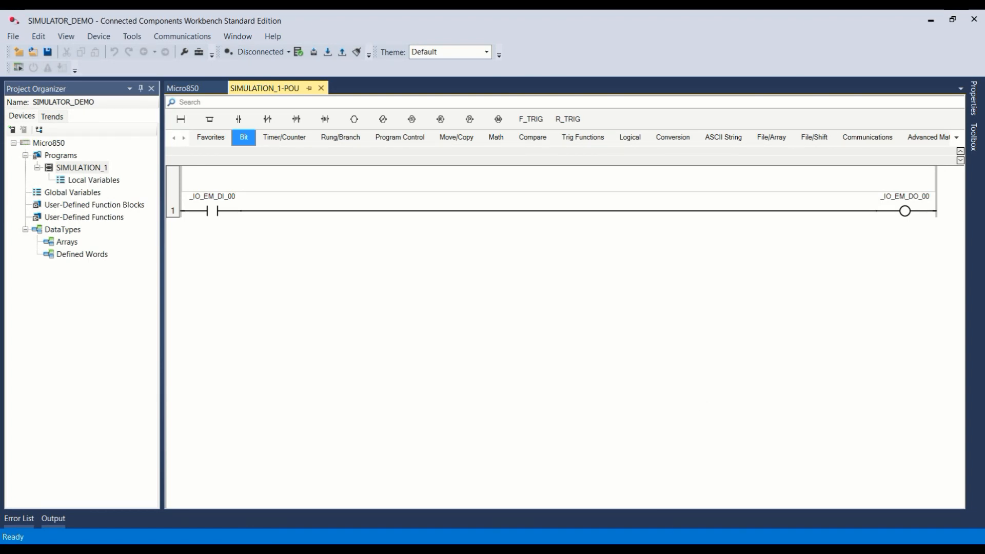
Step: Relaunch the Micro800 Simulator from the workbench and power on the simulated controller at 192.168.0.196
{"action": "mouse_move", "coordinate": [639, 549]}
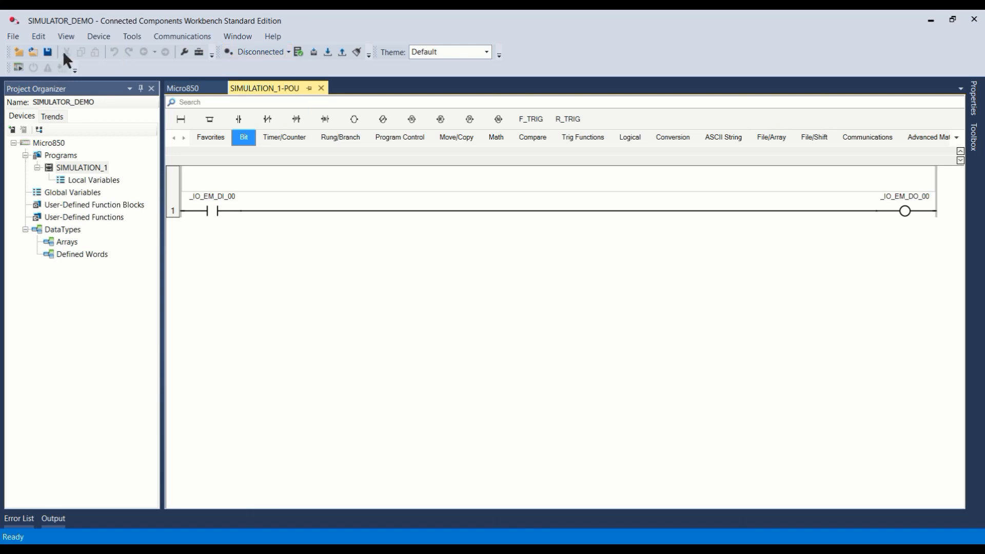
{"action": "left_click", "coordinate": [18, 68]}
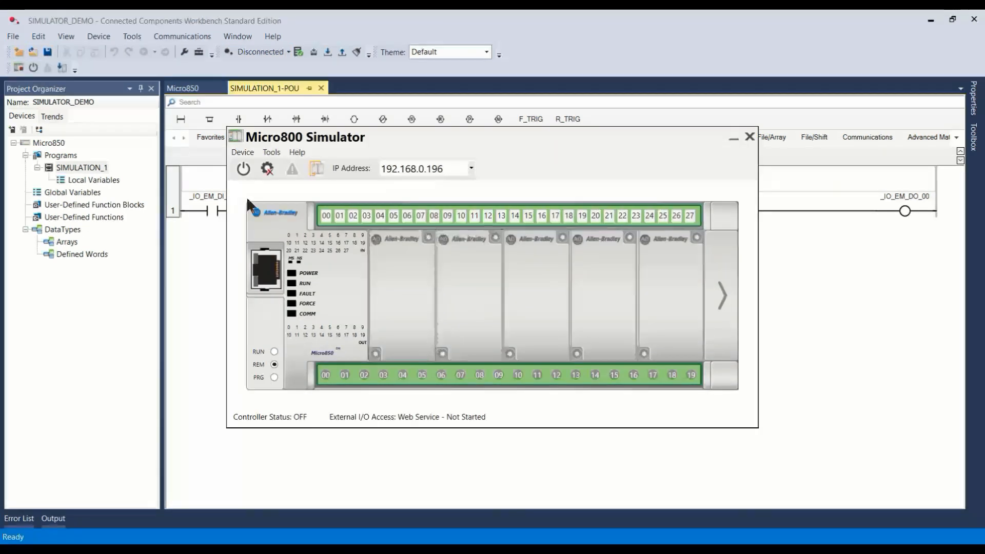
{"action": "left_click", "coordinate": [243, 168]}
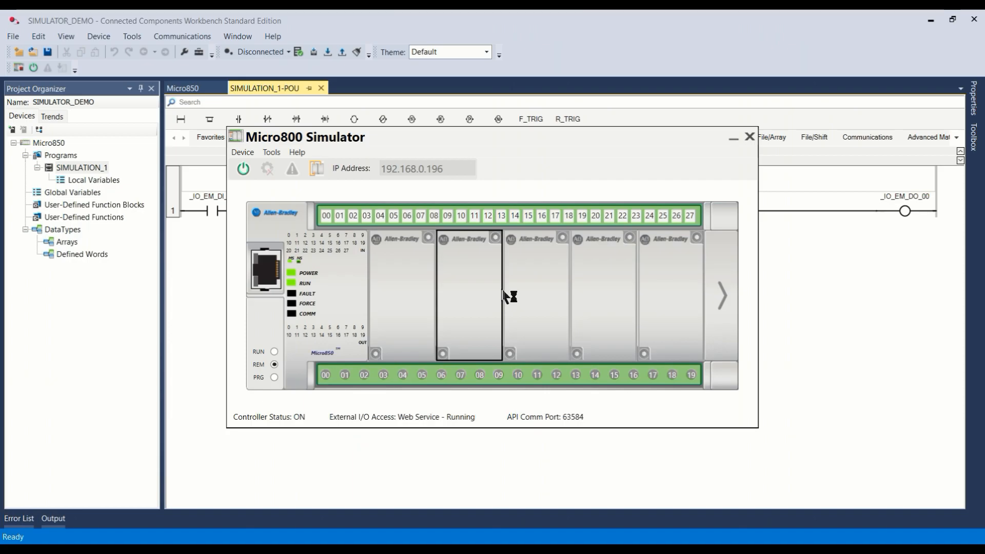
Step: Open Task Manager and go to the process details of the Micro800 Simulator
{"action": "key", "text": "ctrl+shift+Escape"}
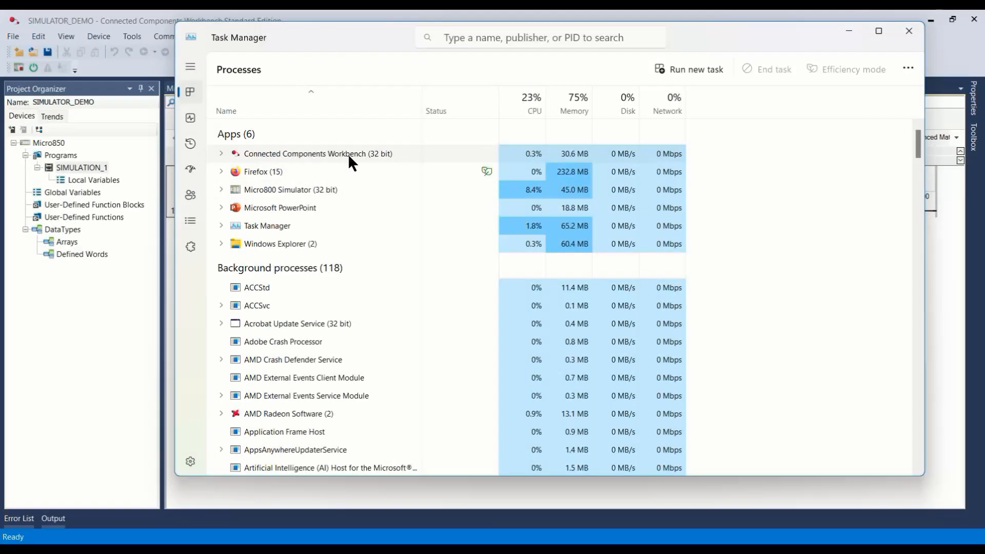
{"action": "right_click", "coordinate": [301, 190]}
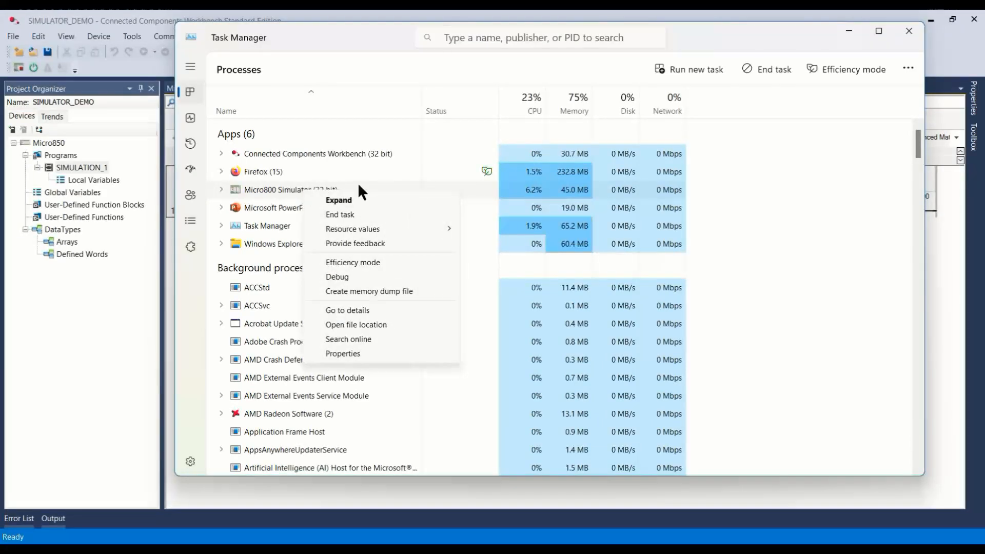
{"action": "left_click", "coordinate": [347, 308]}
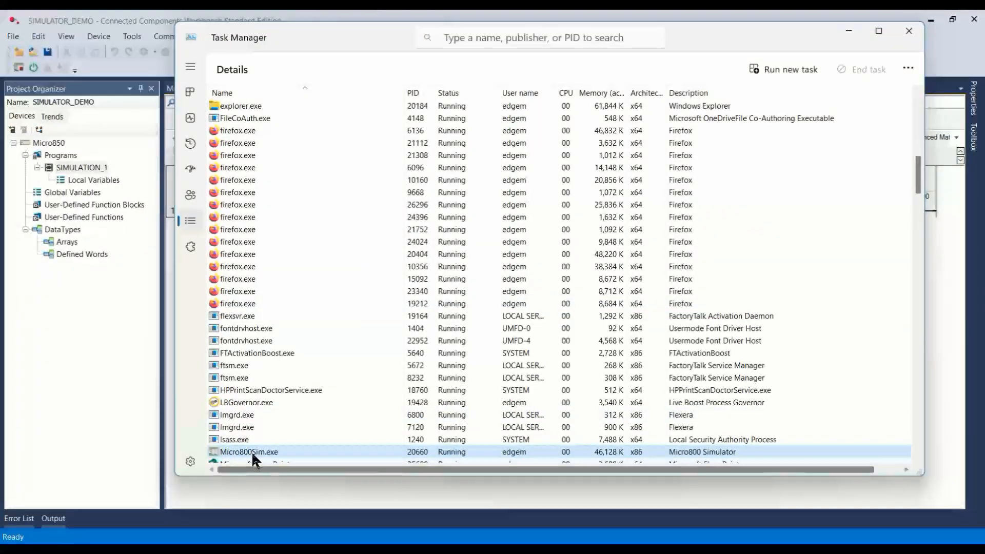
Step: Restrict the processor affinity of Micro800Sim.exe to CPU 8, CPU 9, CPU 10 and CPU 11, and close Task Manager
{"action": "right_click", "coordinate": [279, 451]}
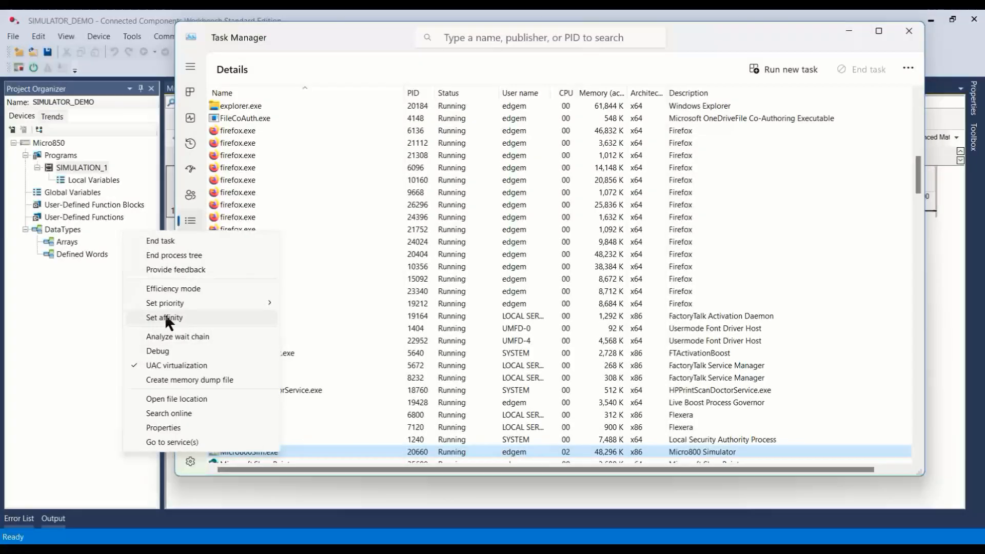
{"action": "left_click", "coordinate": [205, 317]}
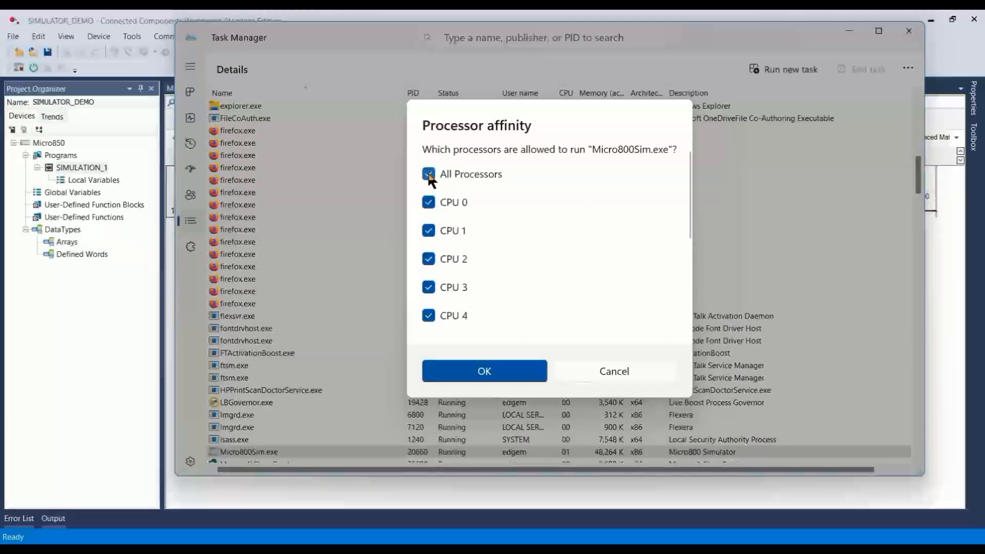
{"action": "left_click", "coordinate": [429, 174]}
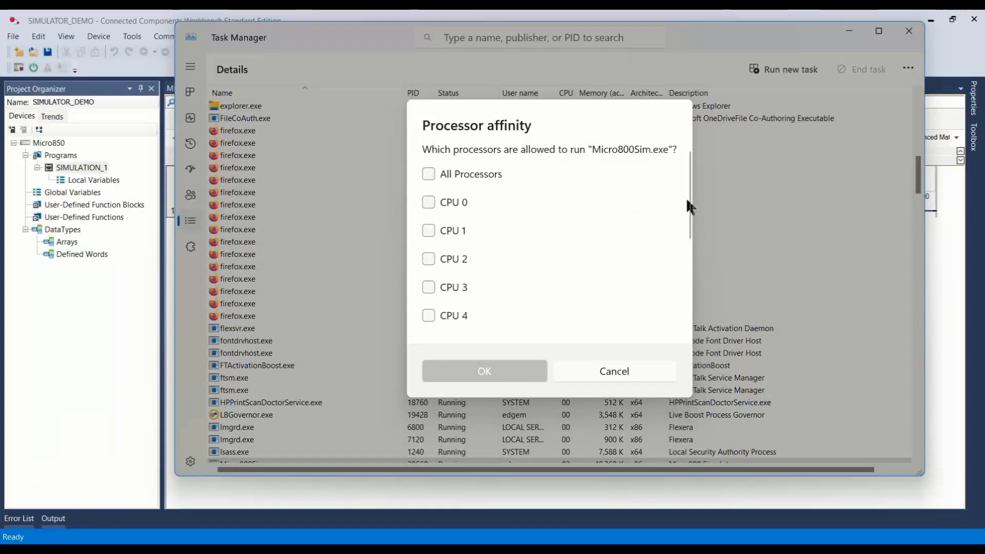
{"action": "left_click_drag", "start_coordinate": [687, 198], "coordinate": [675, 302]}
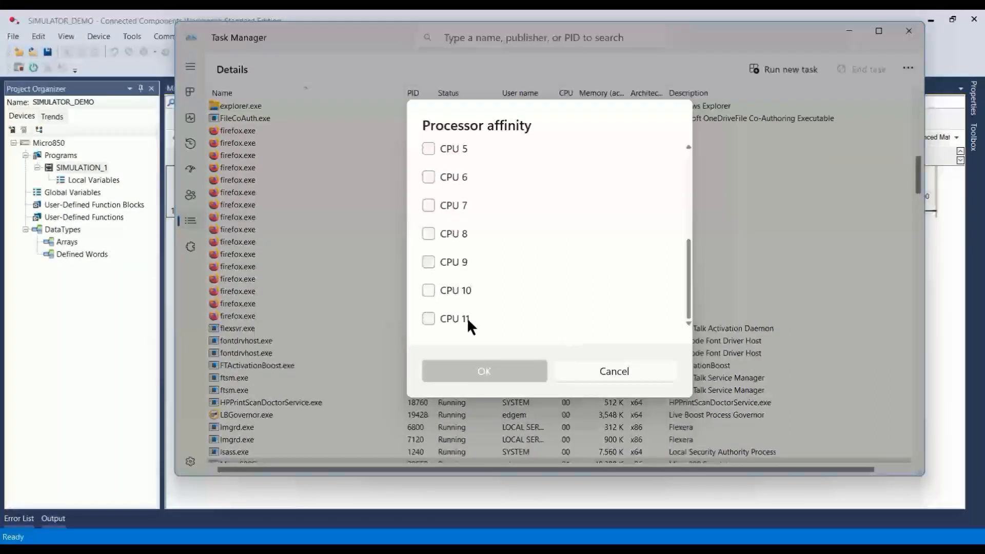
{"action": "left_click", "coordinate": [424, 286]}
{"action": "left_click", "coordinate": [427, 315]}
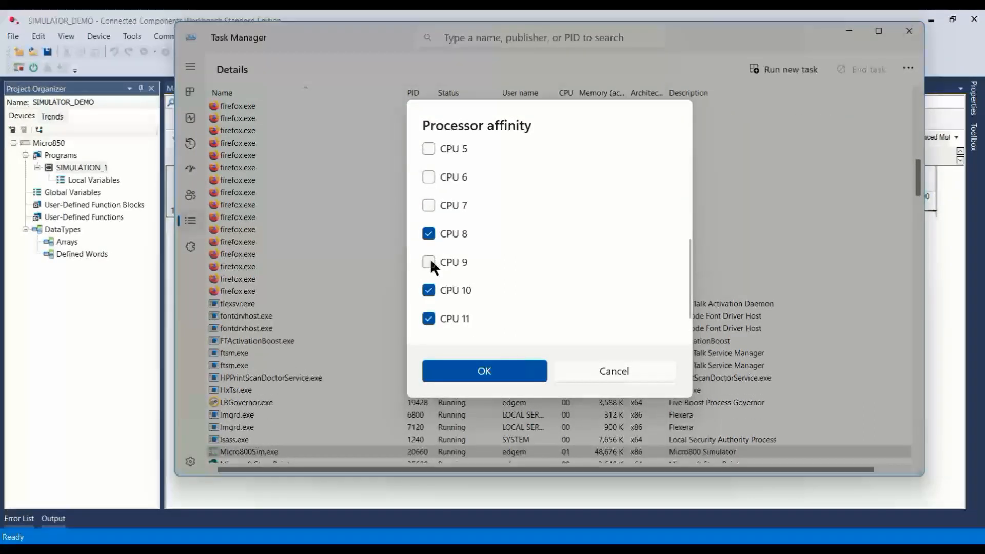
{"action": "left_click", "coordinate": [429, 261]}
{"action": "left_click", "coordinate": [508, 375]}
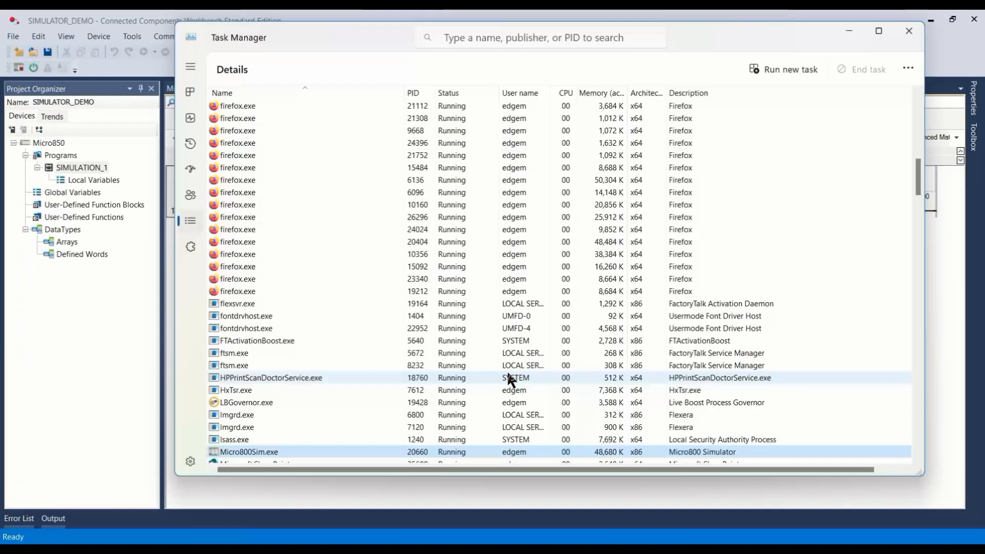
{"action": "left_click", "coordinate": [909, 31]}
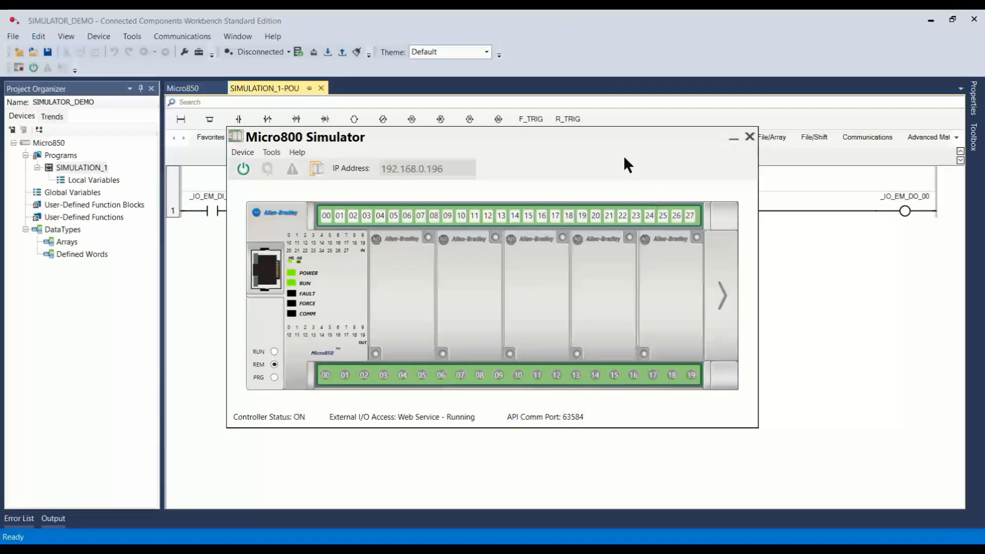
Step: Download the SIMULATOR_DEMO project to the simulated Micro850 without project values and change the controller to Remote Run
{"action": "left_click_drag", "start_coordinate": [624, 136], "coordinate": [684, 235]}
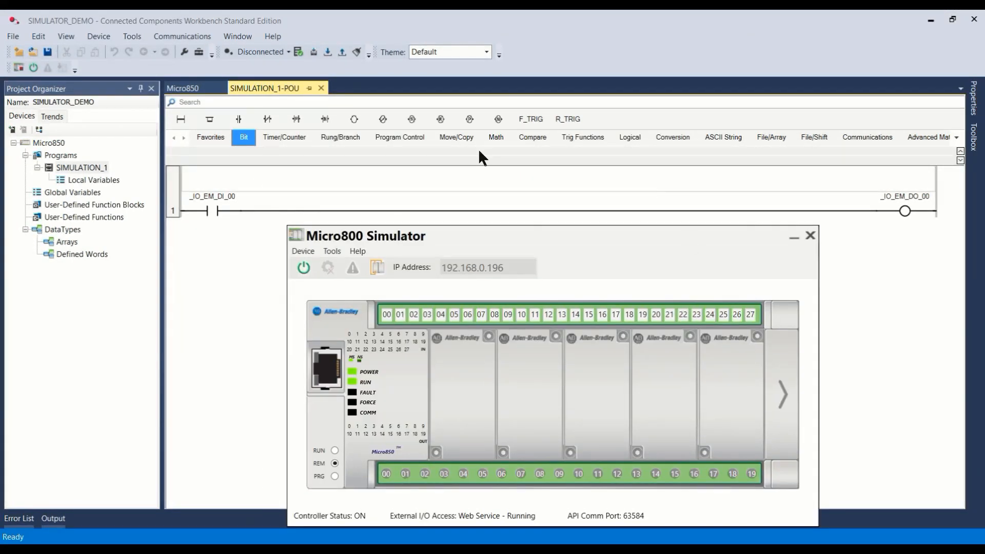
{"action": "left_click", "coordinate": [329, 52]}
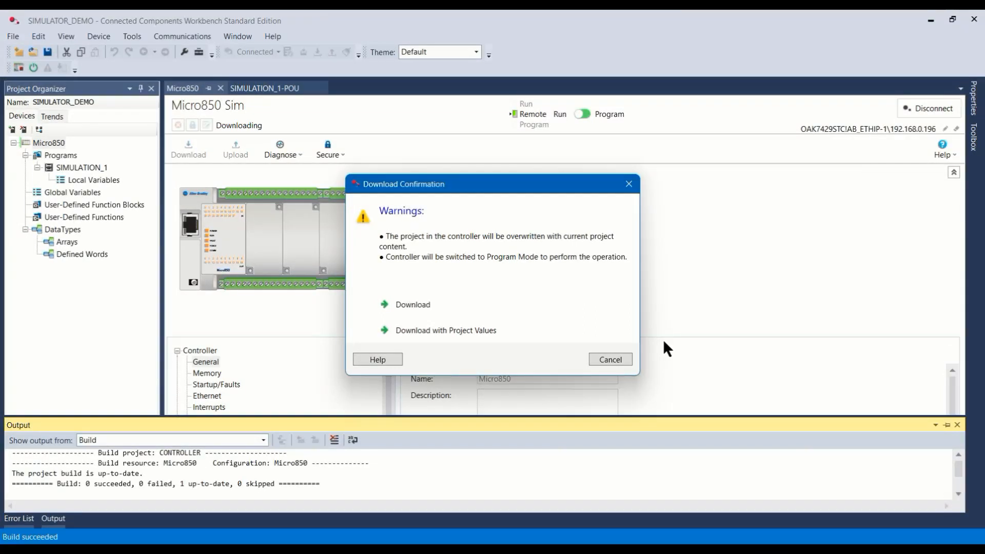
{"action": "left_click", "coordinate": [437, 305]}
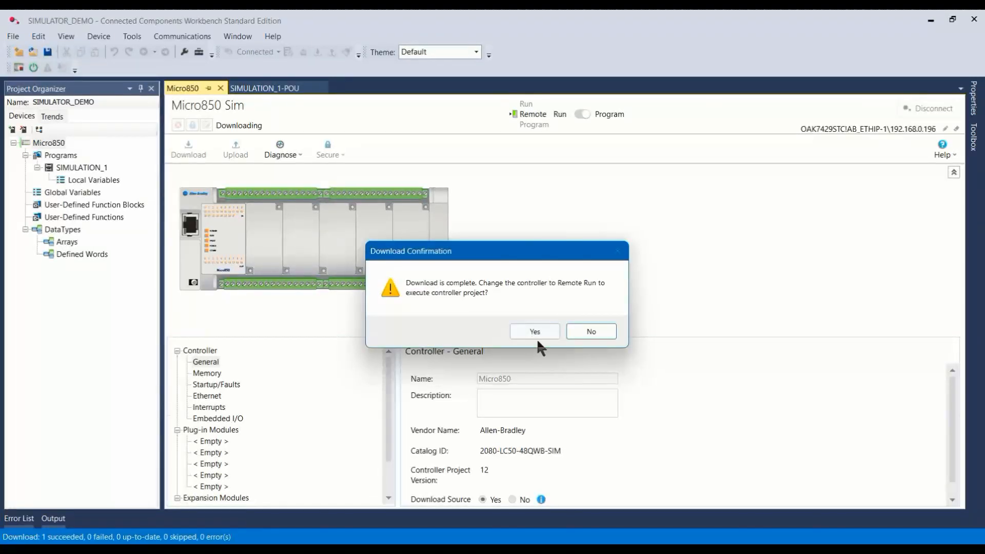
{"action": "left_click", "coordinate": [535, 331]}
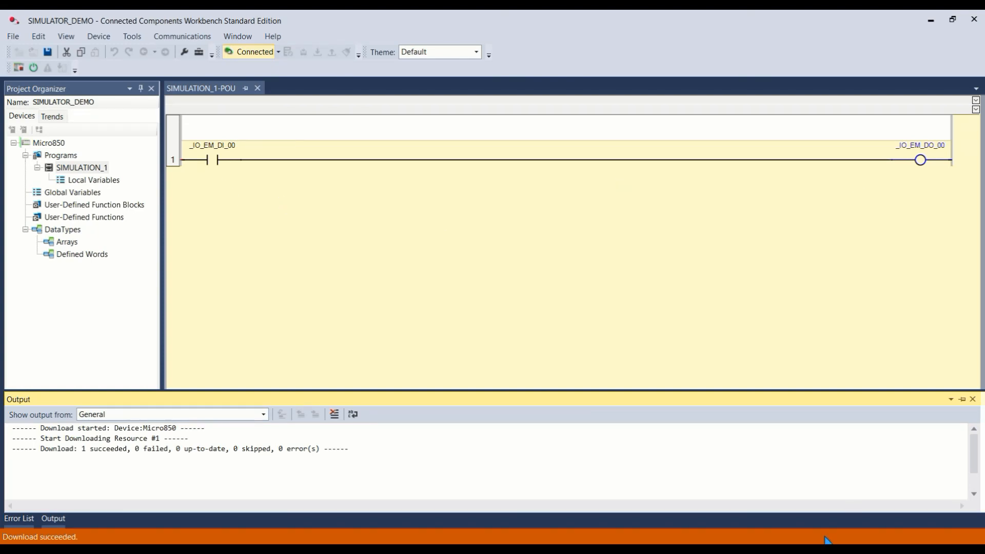
Step: Switch on embedded input 00 in the Micro800 Simulator to test the rung, and close the simulator
{"action": "left_click", "coordinate": [734, 550]}
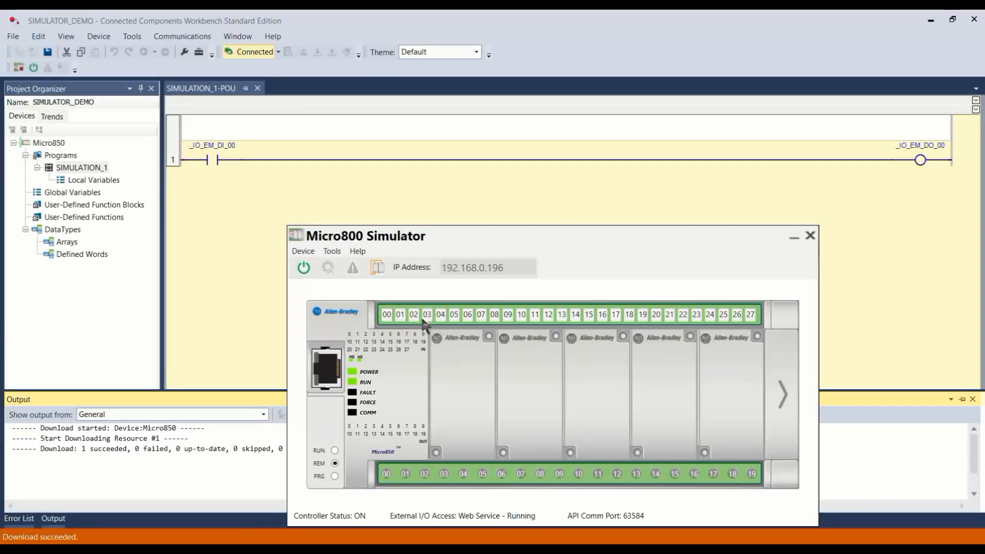
{"action": "left_click", "coordinate": [388, 316]}
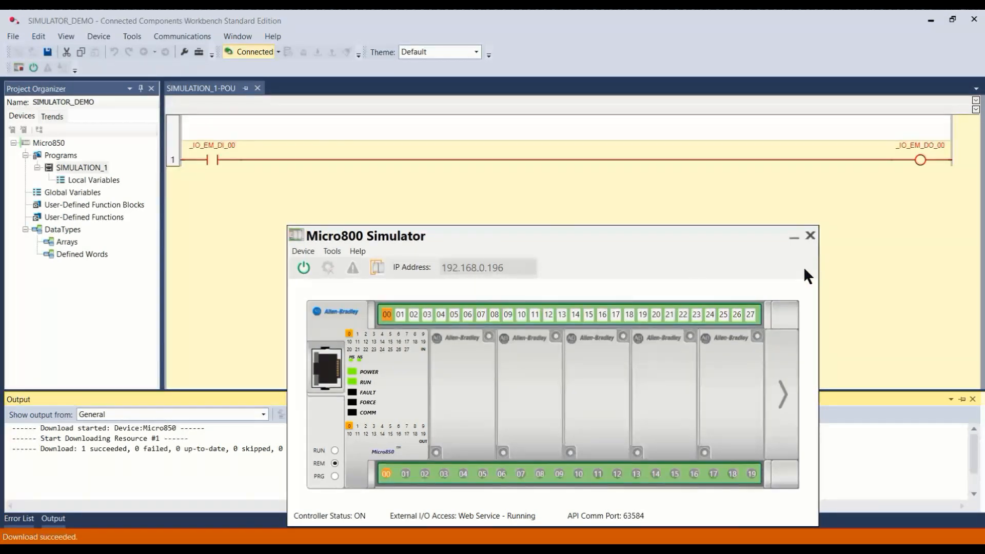
{"action": "left_click", "coordinate": [811, 236]}
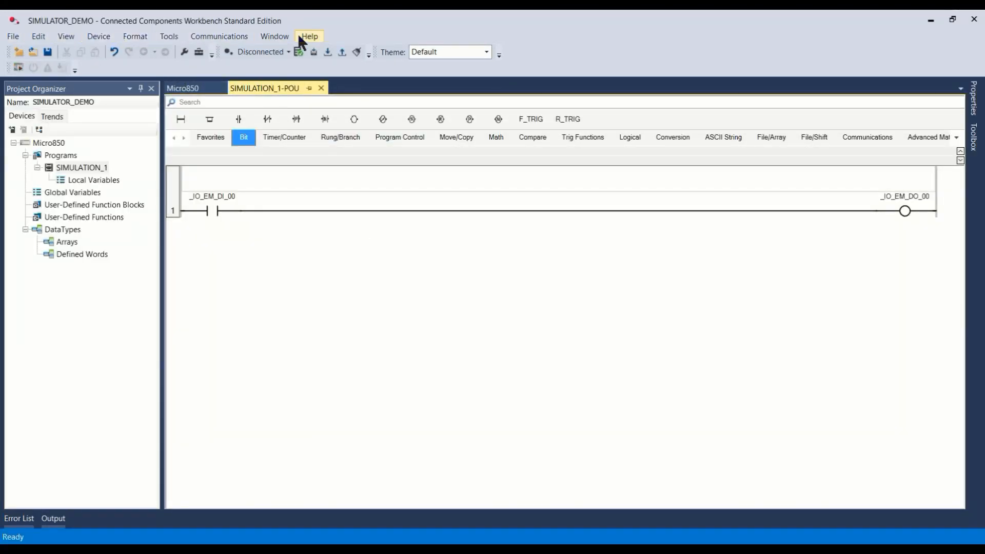
Step: Open the workbench options at the CCW Application preferences
{"action": "left_click", "coordinate": [170, 37]}
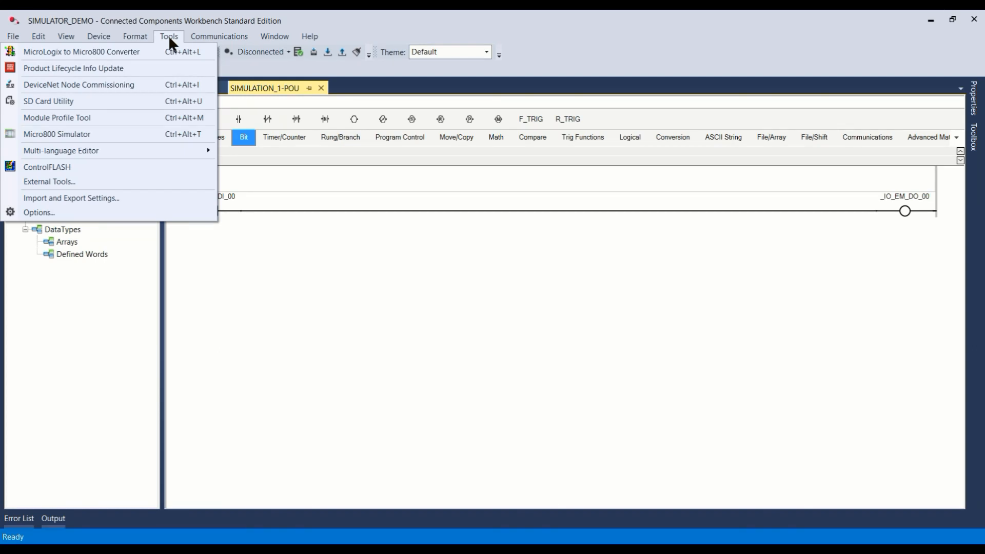
{"action": "left_click", "coordinate": [44, 208]}
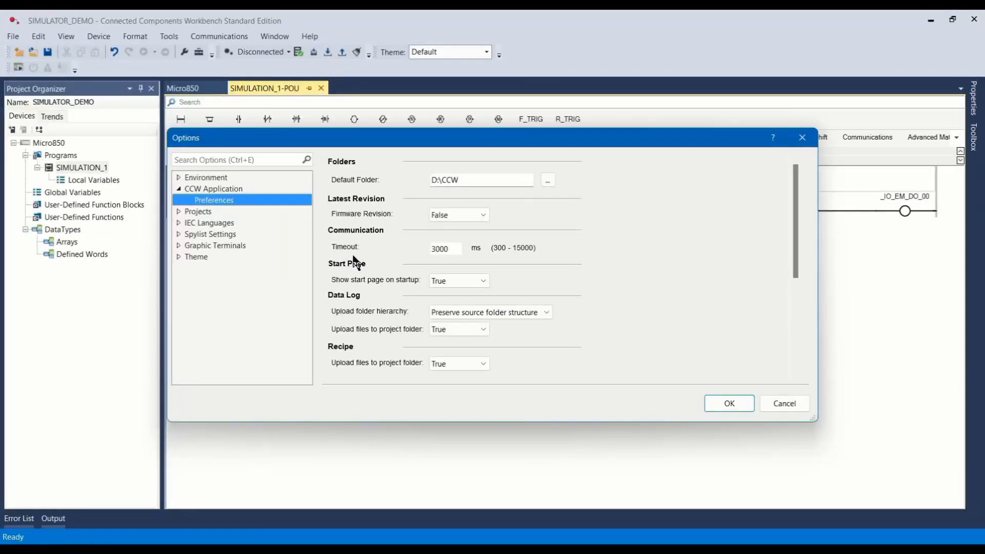
Step: Set the communication timeout to 5000 ms in the CCW Application preferences and accept the options
{"action": "left_click", "coordinate": [446, 251]}
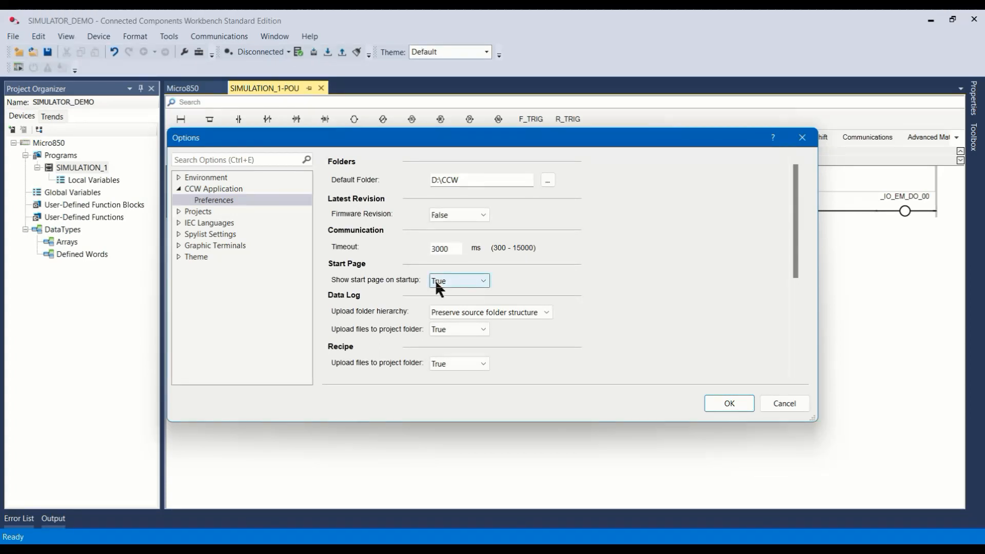
{"action": "type", "text": "5"}
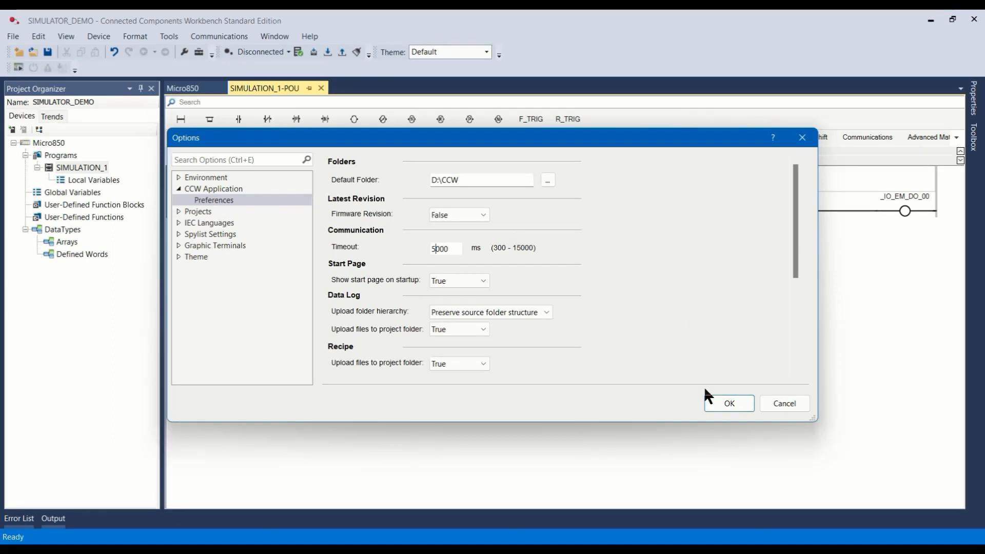
{"action": "left_click", "coordinate": [729, 404]}
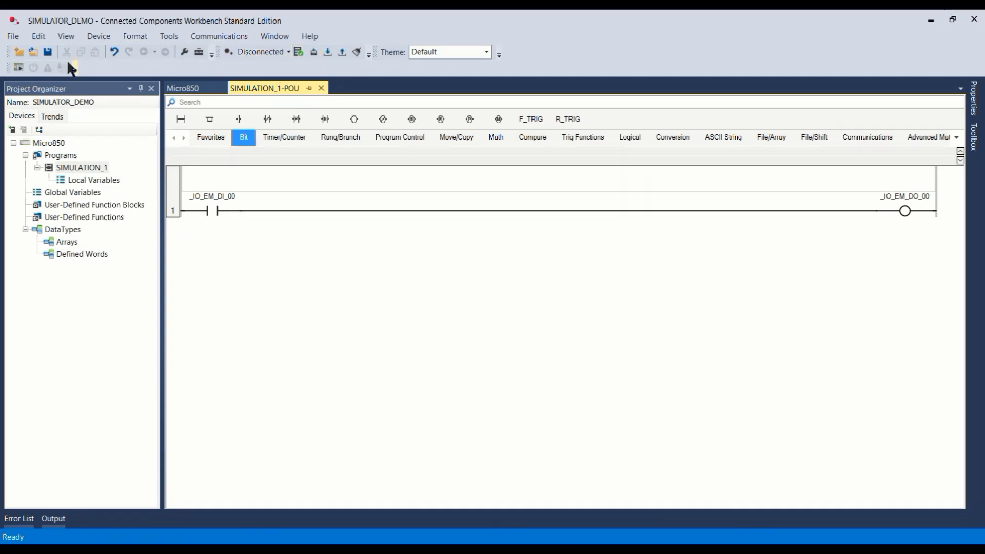
Step: Launch the Micro800 Simulator, power on the simulated controller, and switch on embedded inputs 03, 07 and 13
{"action": "left_click", "coordinate": [19, 68]}
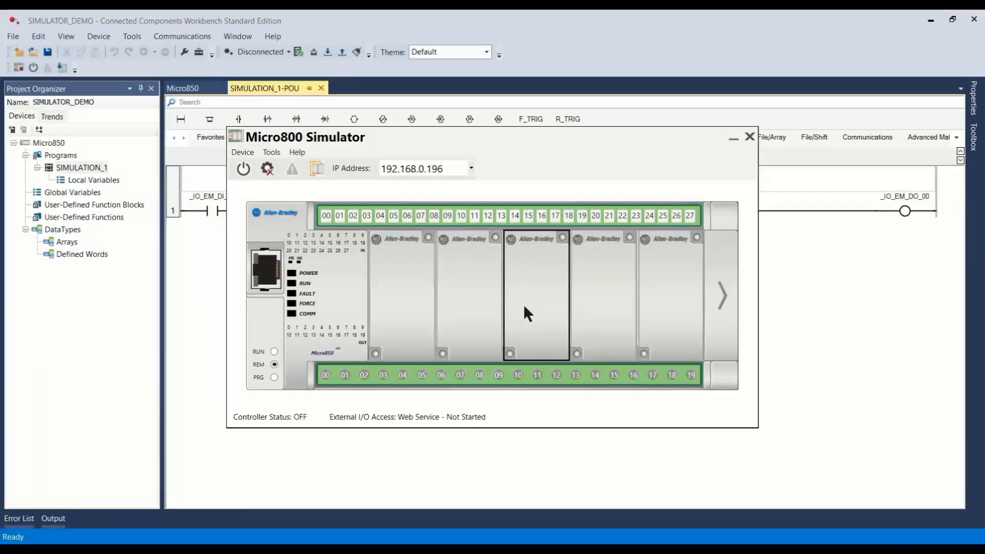
{"action": "left_click", "coordinate": [248, 165]}
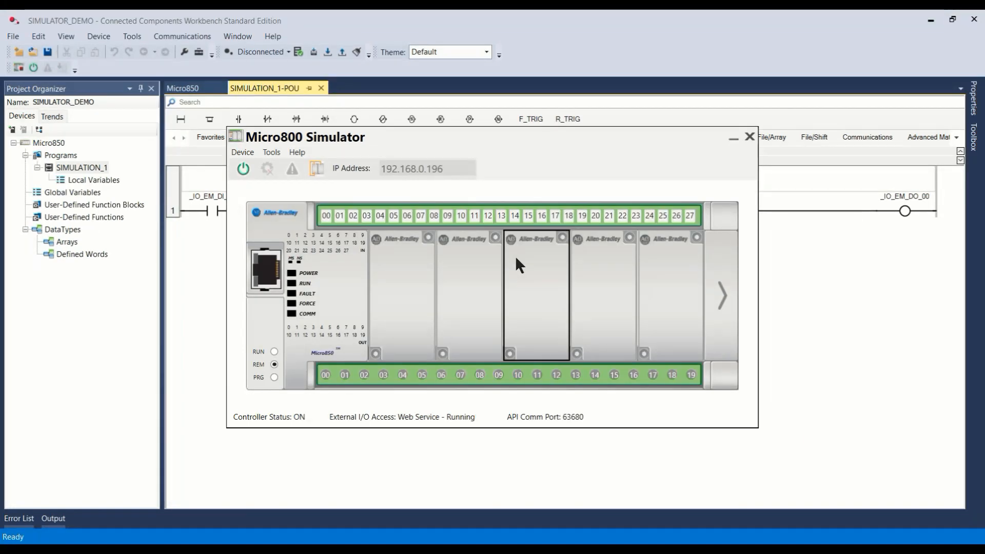
{"action": "left_click", "coordinate": [367, 218]}
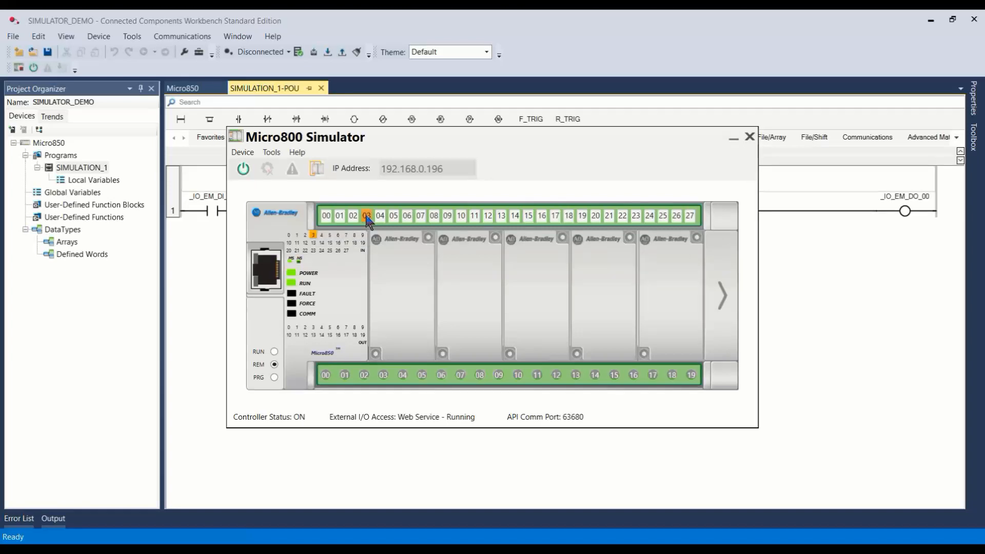
{"action": "left_click", "coordinate": [421, 217]}
{"action": "left_click", "coordinate": [501, 217]}
{"action": "left_click_drag", "start_coordinate": [610, 137], "coordinate": [649, 197]}
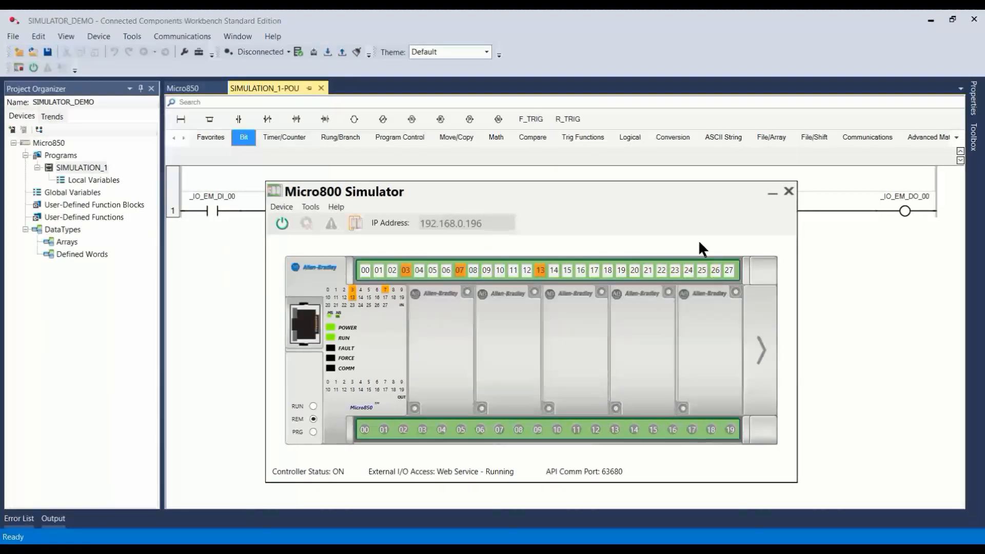
Step: Download the project to the running simulator without project values and change the controller to Remote Run
{"action": "left_click", "coordinate": [880, 279]}
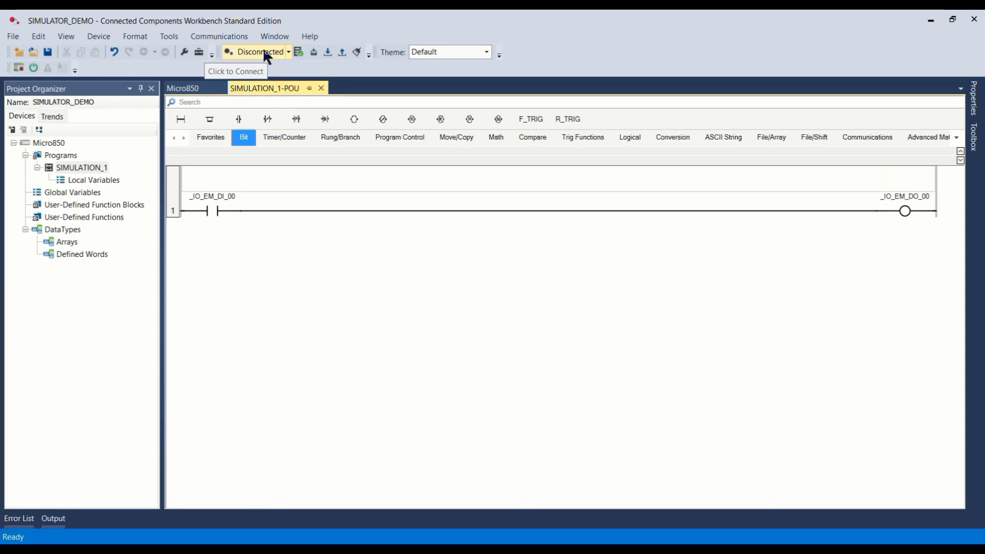
{"action": "left_click", "coordinate": [328, 52]}
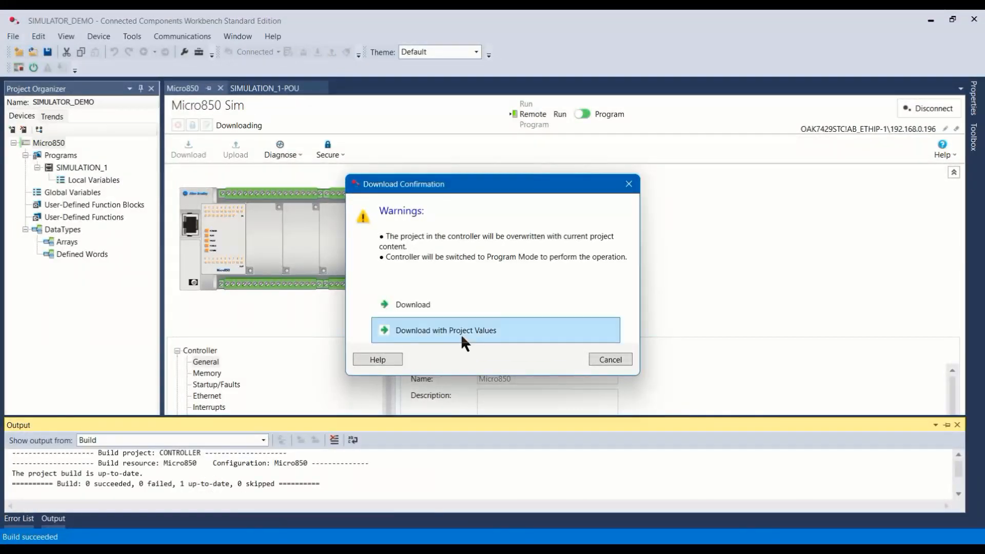
{"action": "left_click", "coordinate": [429, 304]}
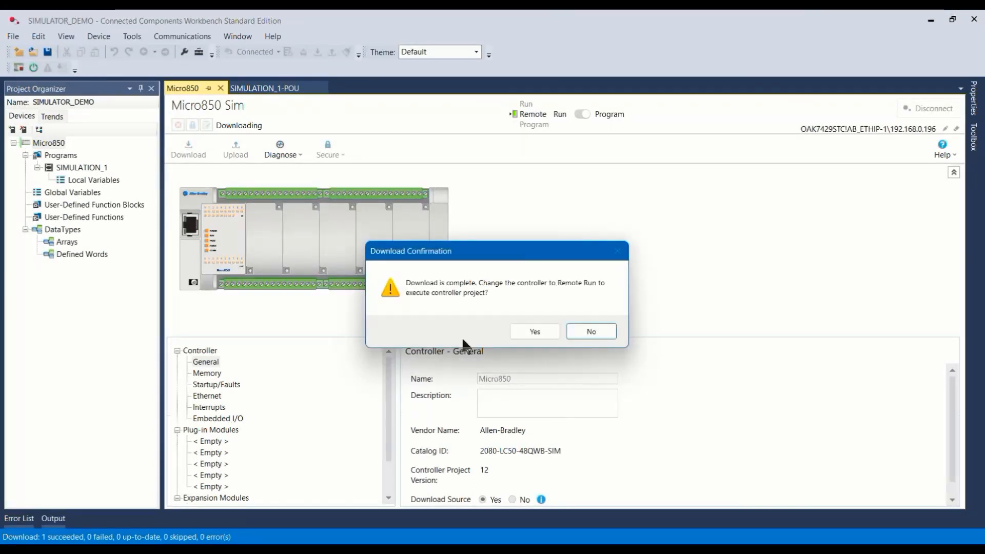
{"action": "left_click", "coordinate": [534, 331]}
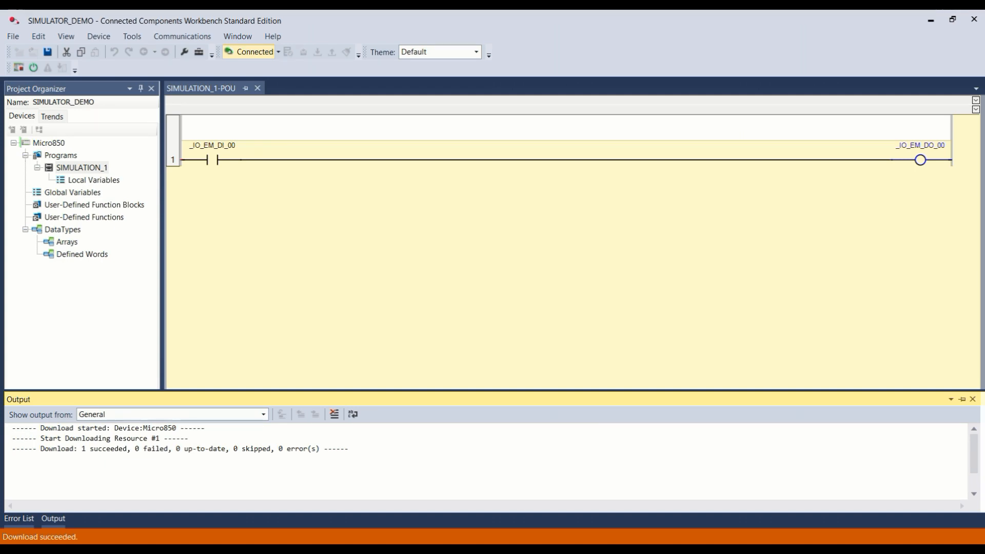
Step: Test the rung by switching embedded input 00 on and off in the Micro800 Simulator, and close the simulator
{"action": "mouse_move", "coordinate": [794, 550]}
{"action": "left_click", "coordinate": [794, 508]}
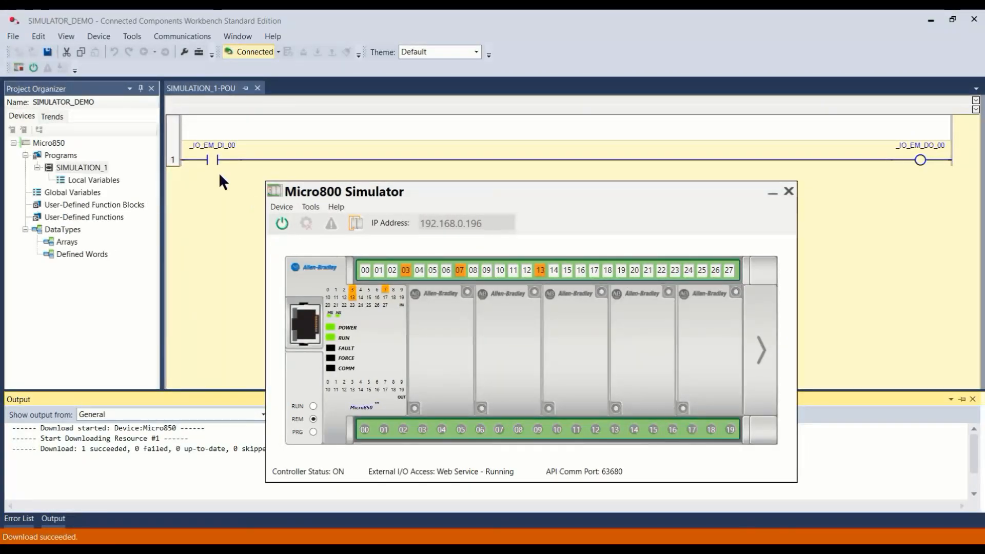
{"action": "left_click", "coordinate": [365, 270]}
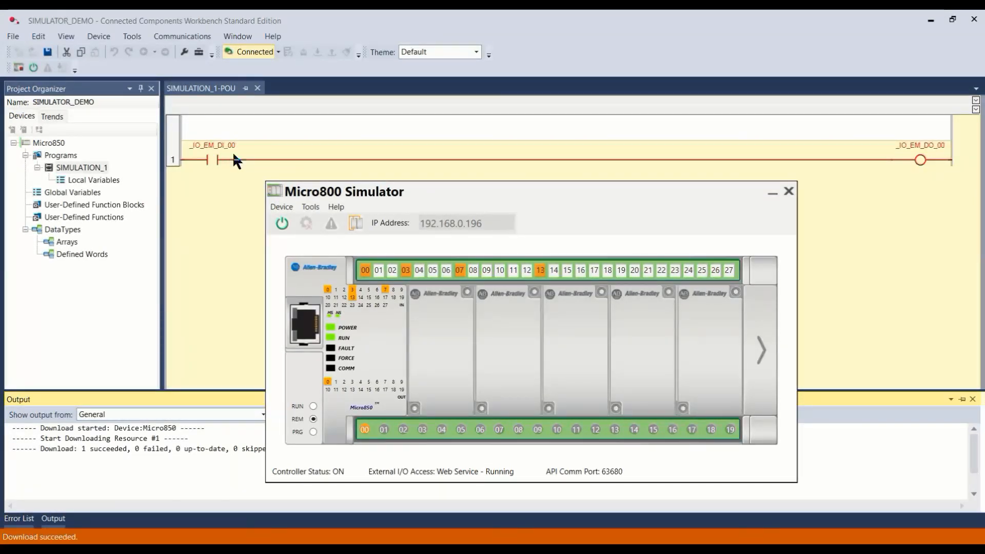
{"action": "left_click", "coordinate": [369, 274]}
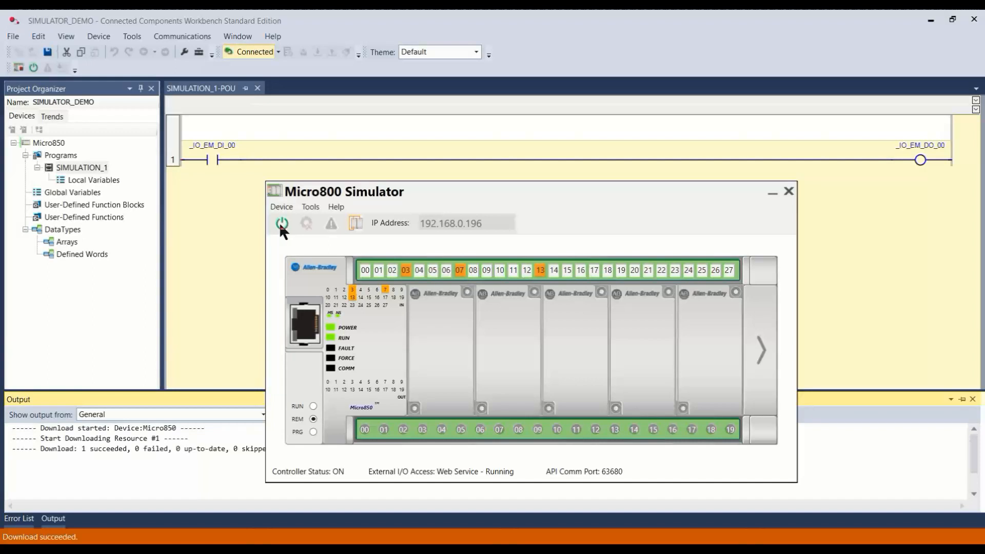
{"action": "left_click", "coordinate": [789, 190]}
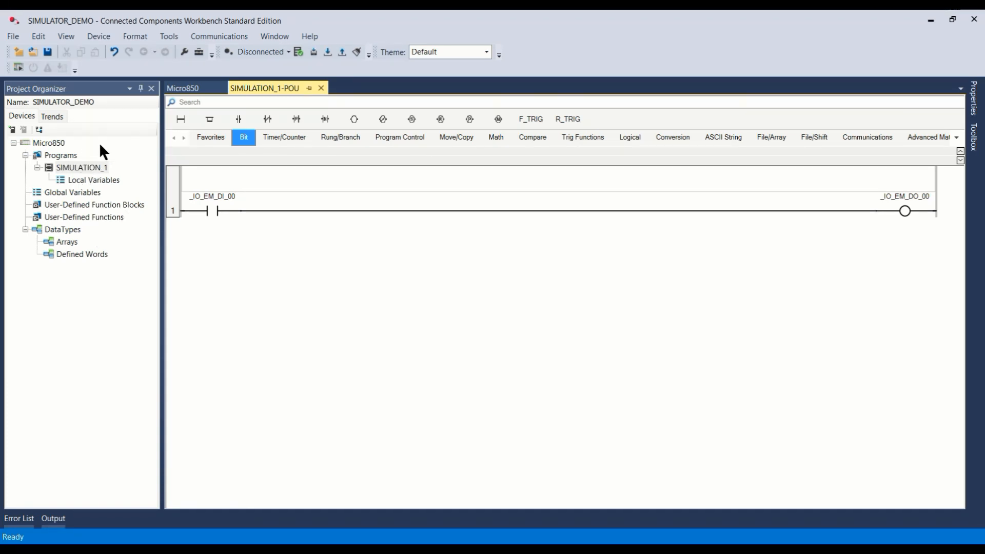
Step: Change the project's controller type to 2080-LC50-24QBB, keeping SIMULATOR_DEMO_1 as the target project name
{"action": "left_click", "coordinate": [190, 89]}
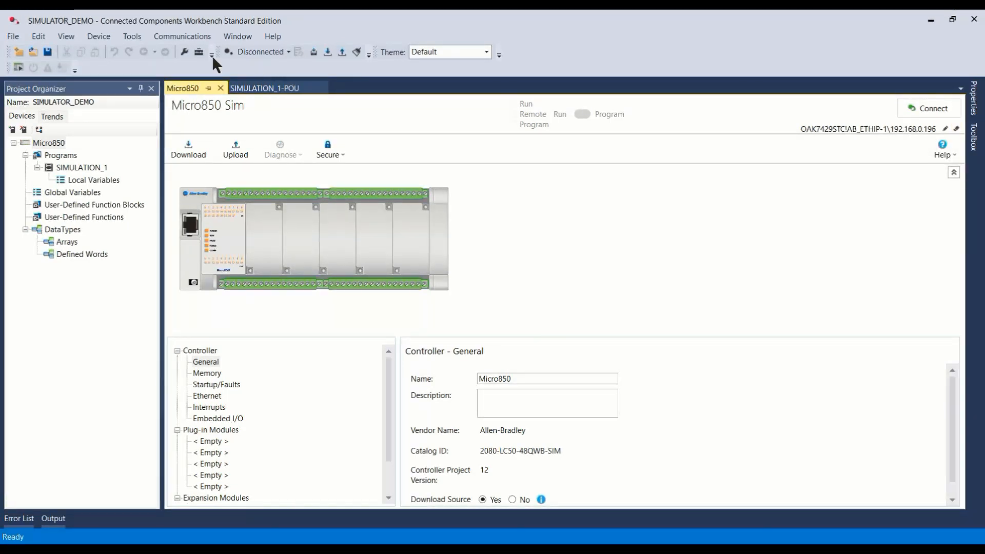
{"action": "left_click", "coordinate": [104, 37]}
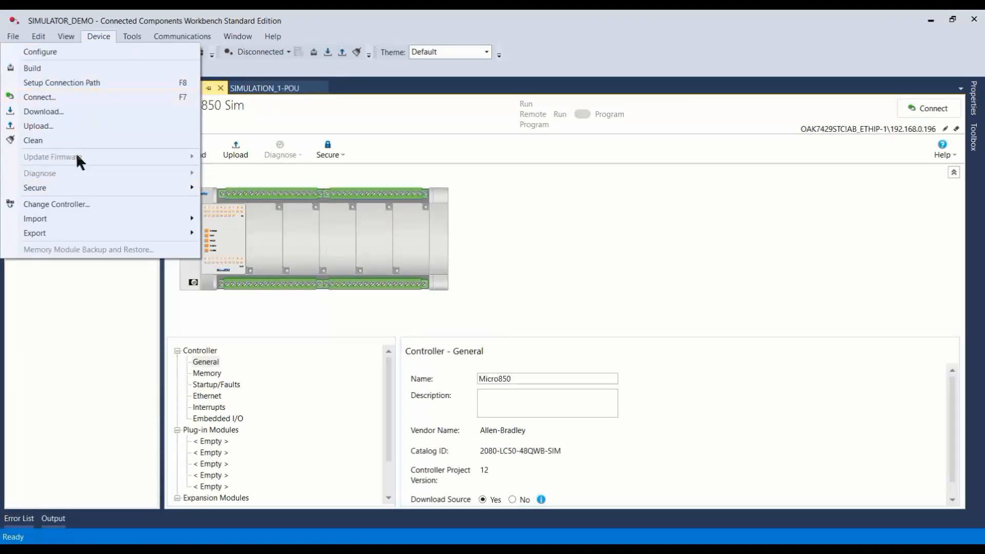
{"action": "left_click", "coordinate": [73, 204]}
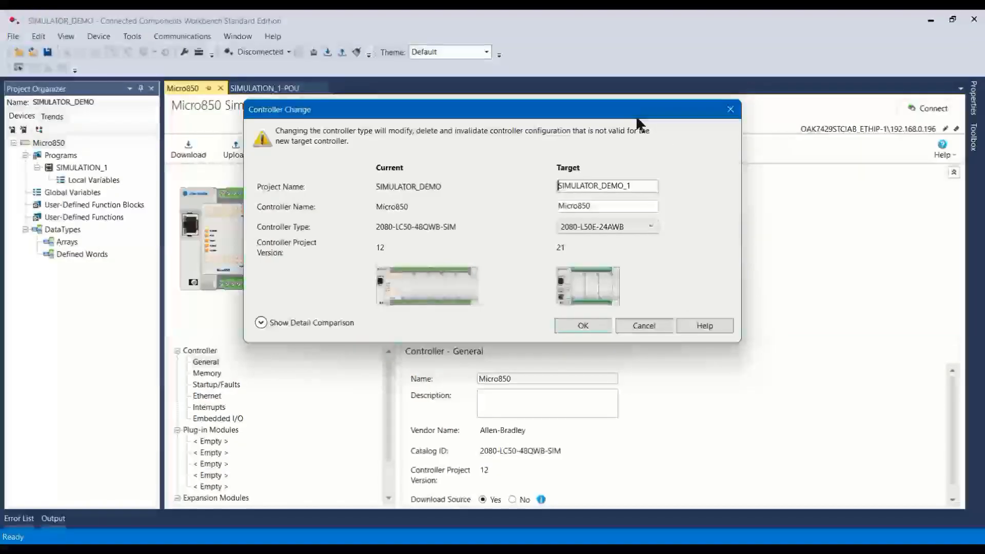
{"action": "left_click_drag", "start_coordinate": [637, 119], "coordinate": [696, 111]}
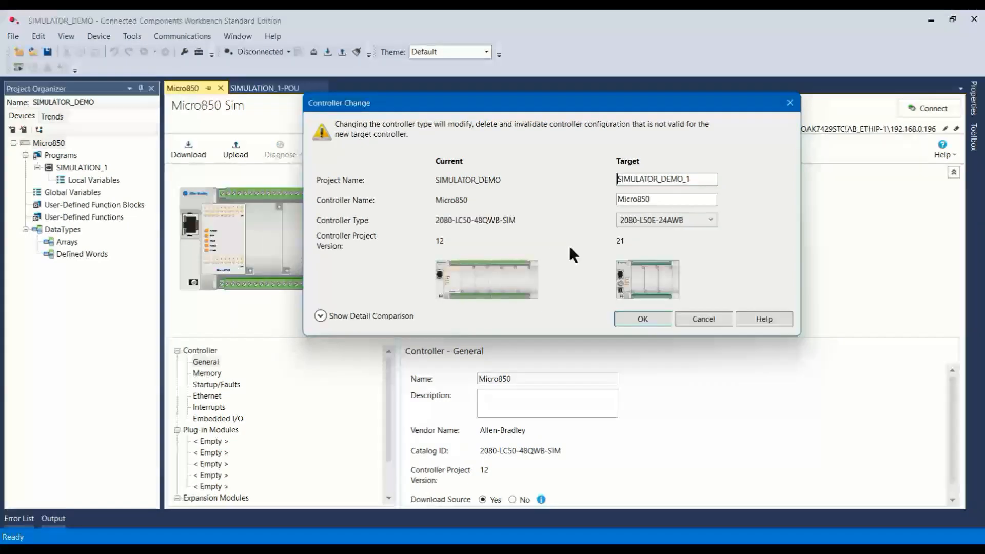
{"action": "left_click", "coordinate": [710, 219]}
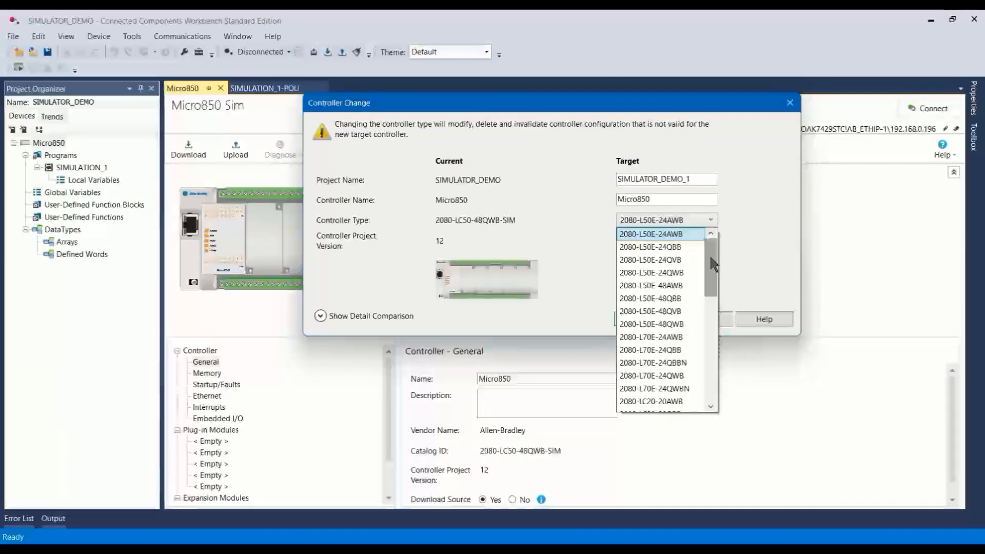
{"action": "left_click_drag", "start_coordinate": [710, 260], "coordinate": [706, 353]}
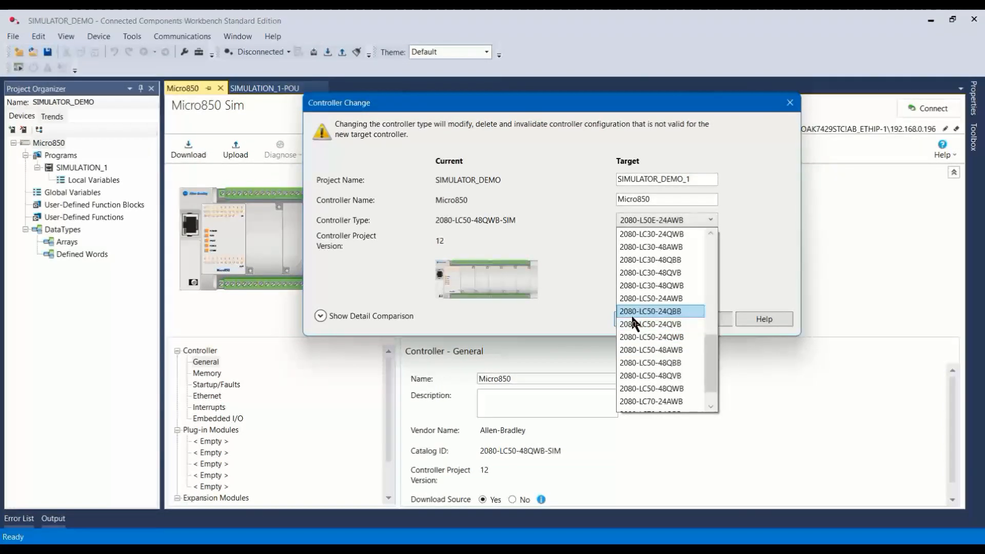
{"action": "left_click", "coordinate": [669, 311]}
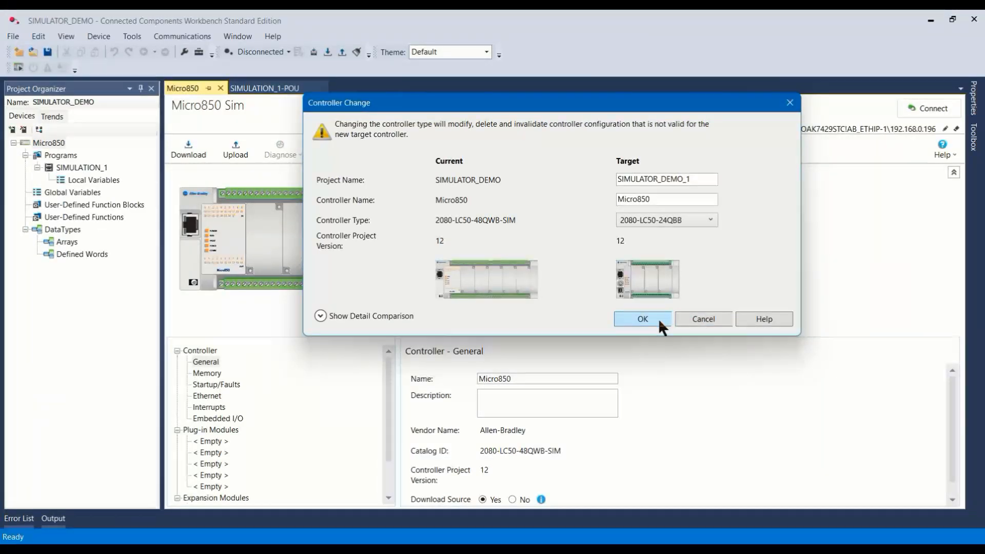
{"action": "left_click_drag", "start_coordinate": [649, 102], "coordinate": [724, 93]}
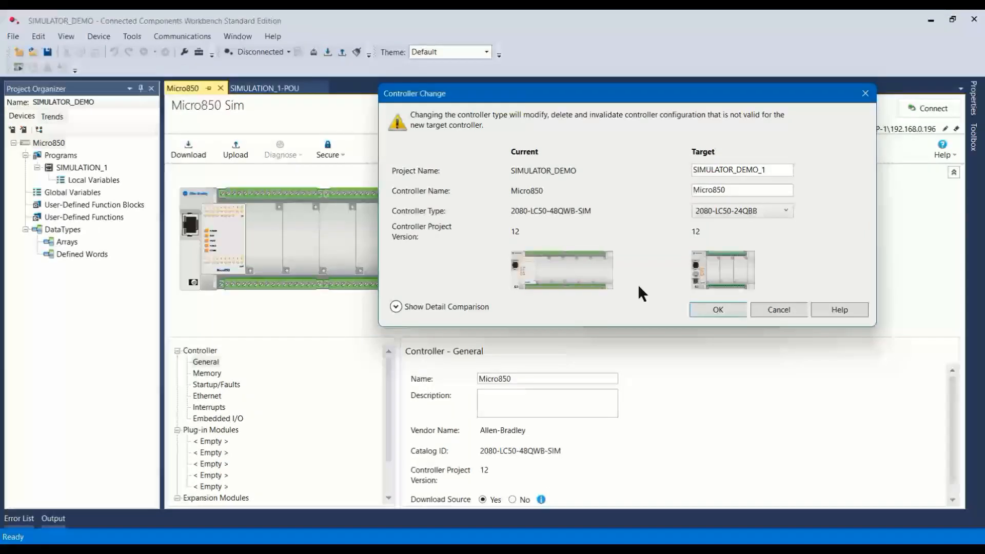
{"action": "left_click", "coordinate": [719, 309]}
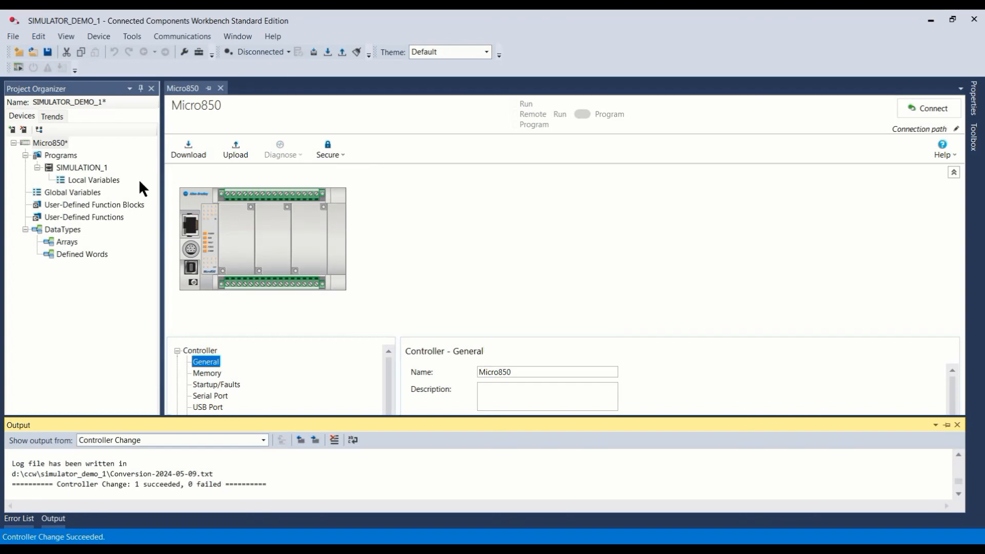
Step: Open the connection path setup and browse the AB_ETHIP-1 Ethernet network for the 2080-LC50-24QBB controller at 169.254.182.26
{"action": "left_click", "coordinate": [956, 130]}
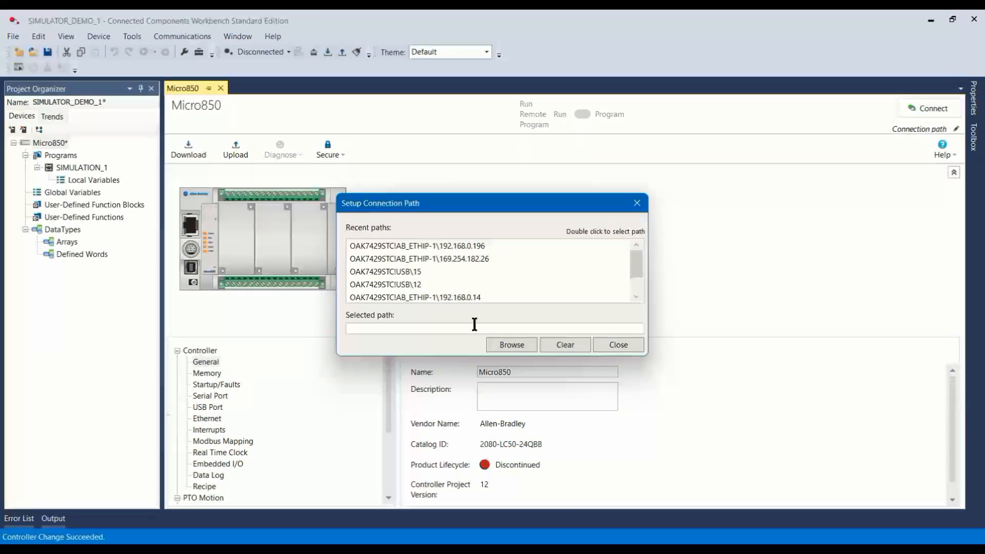
{"action": "left_click", "coordinate": [510, 346]}
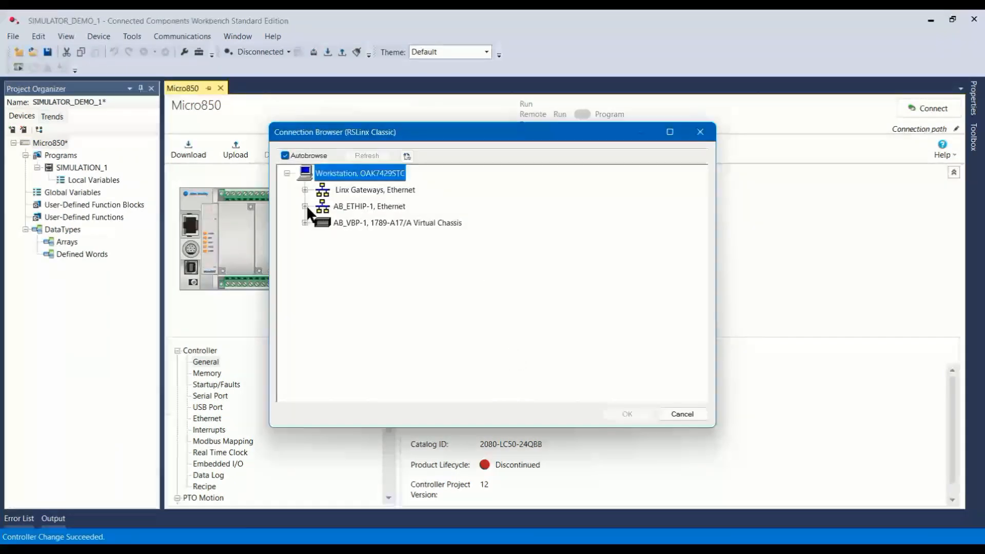
{"action": "left_click", "coordinate": [305, 206]}
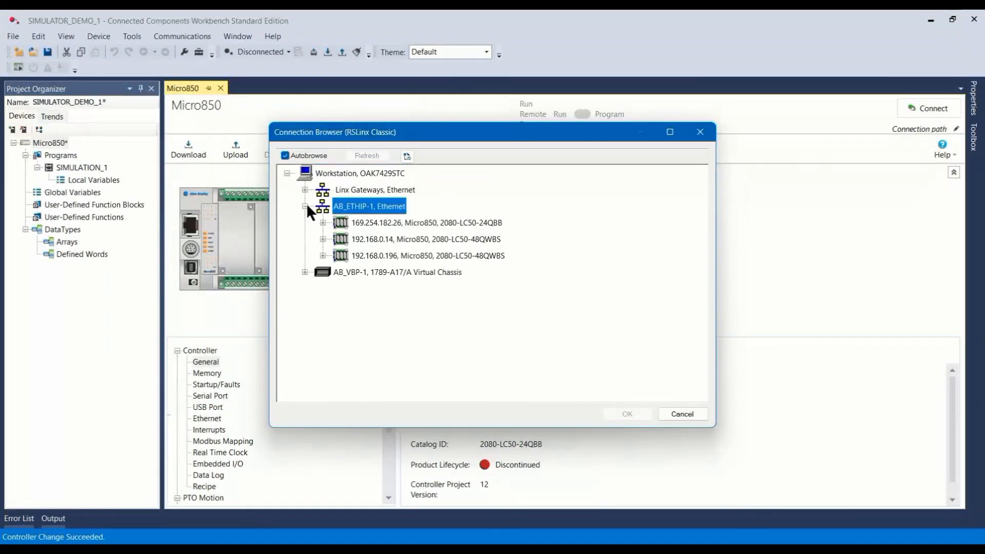
{"action": "left_click", "coordinate": [392, 221]}
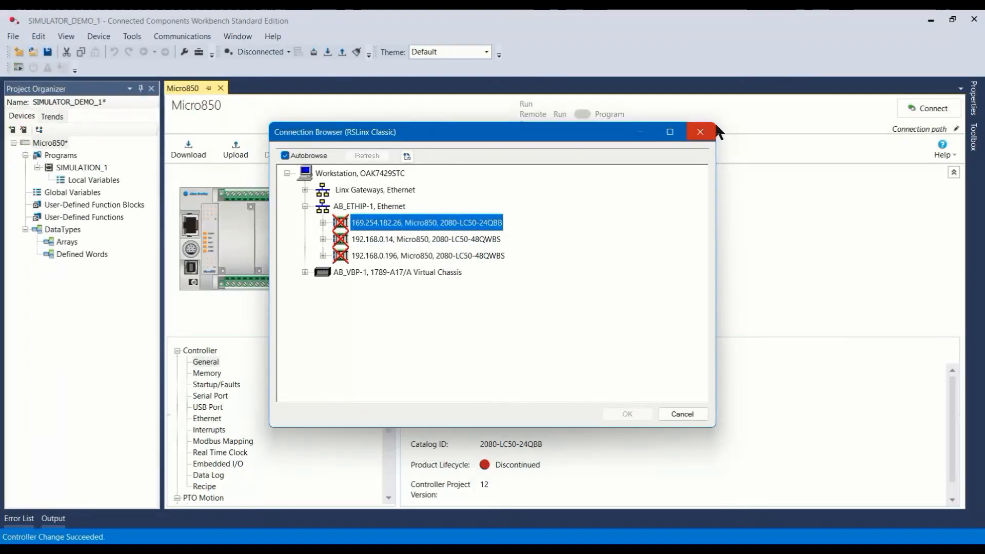
{"action": "left_click", "coordinate": [701, 132]}
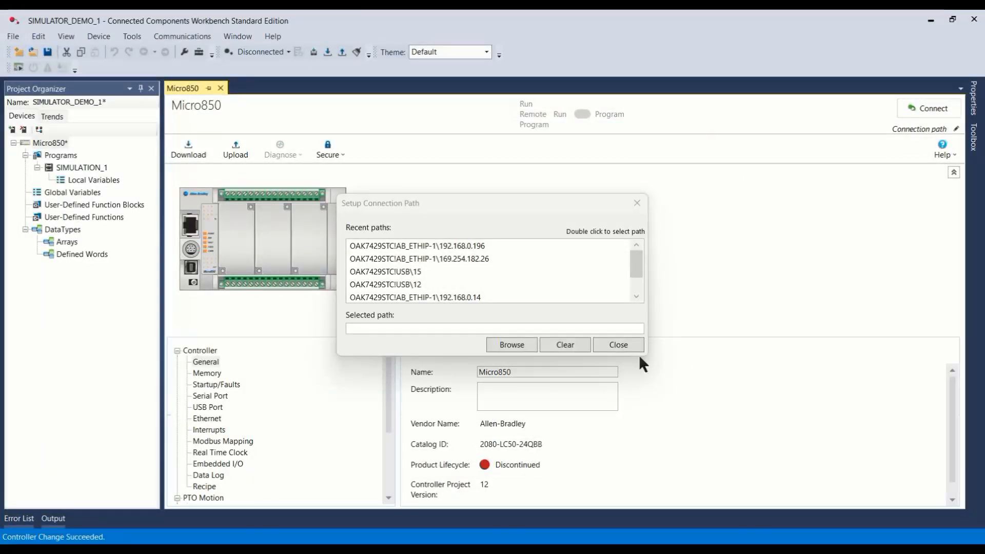
Step: Set the connection path to the recent path AB_ETHIP-1\169.254.182.26 and close the path setup
{"action": "left_click", "coordinate": [479, 257]}
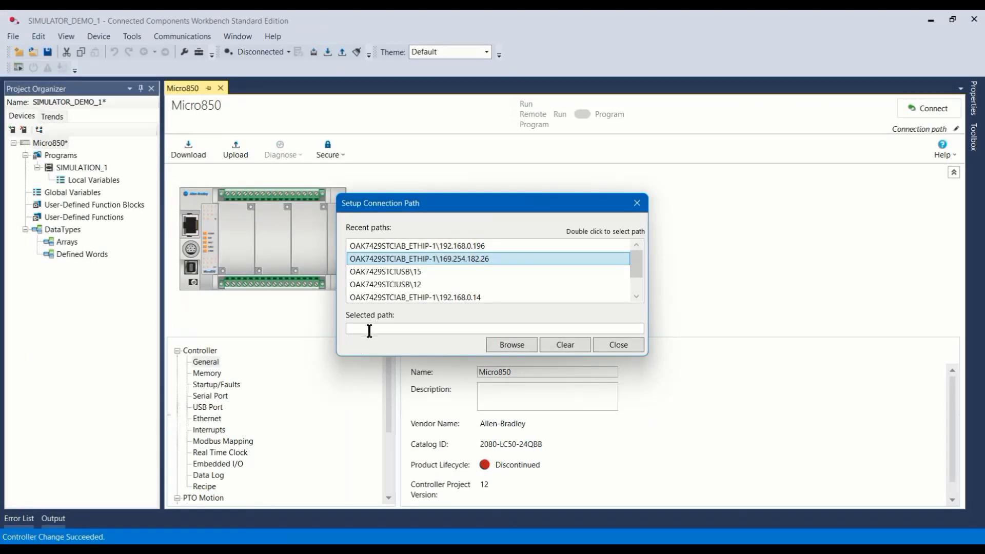
{"action": "double_click", "coordinate": [446, 258]}
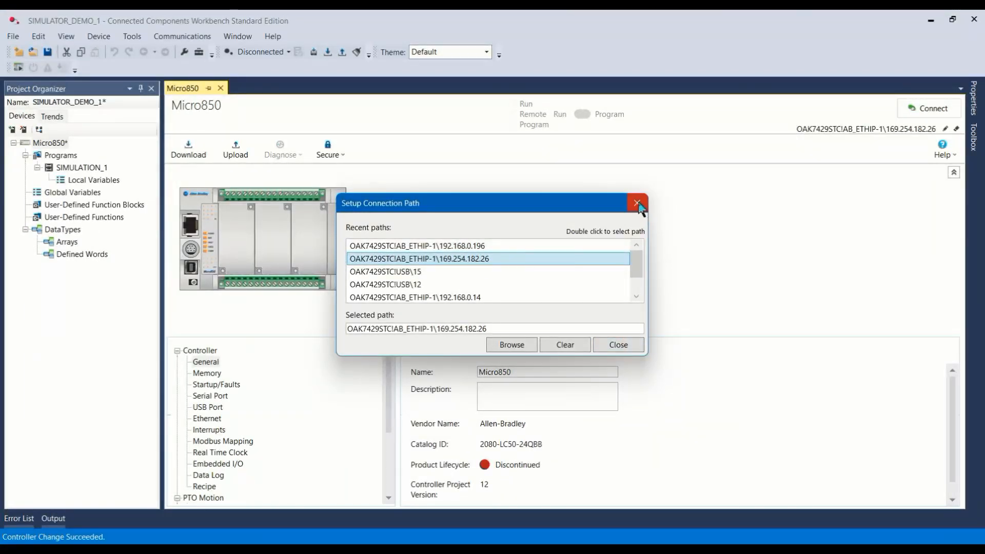
{"action": "left_click", "coordinate": [619, 346]}
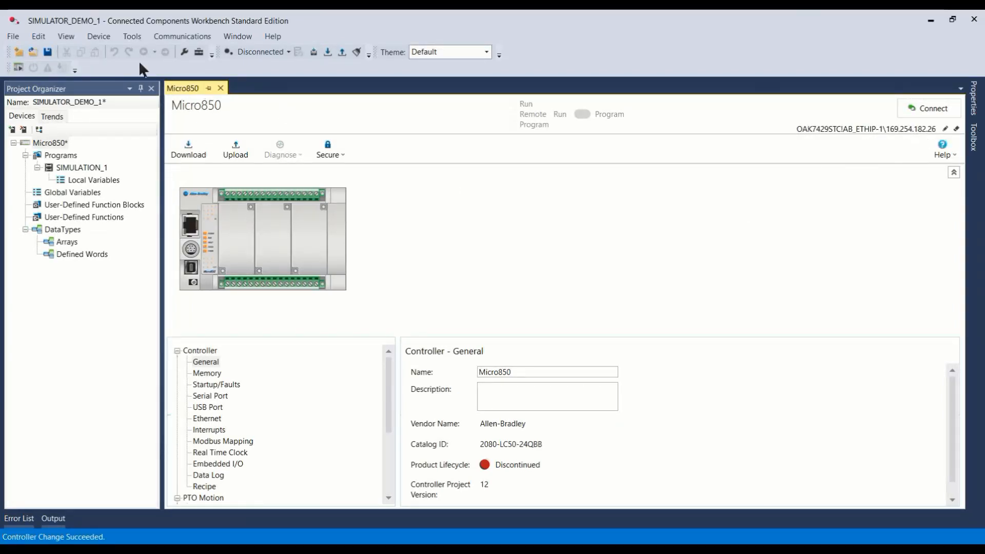
Step: Try to export the project as CCW archive SIM1 into the SIMULATOR_DEMO_1 folder inside the CCW folder
{"action": "left_click", "coordinate": [18, 36]}
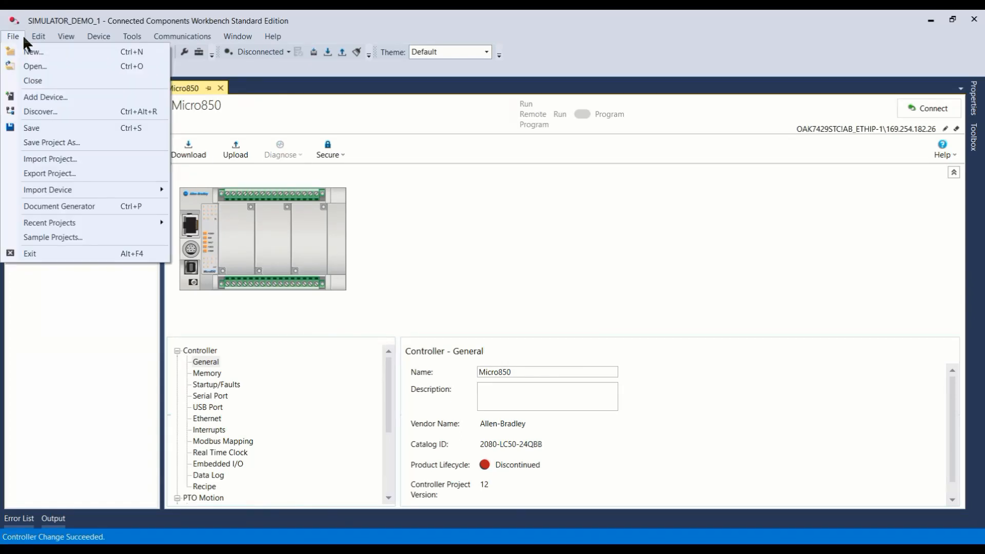
{"action": "mouse_move", "coordinate": [38, 36]}
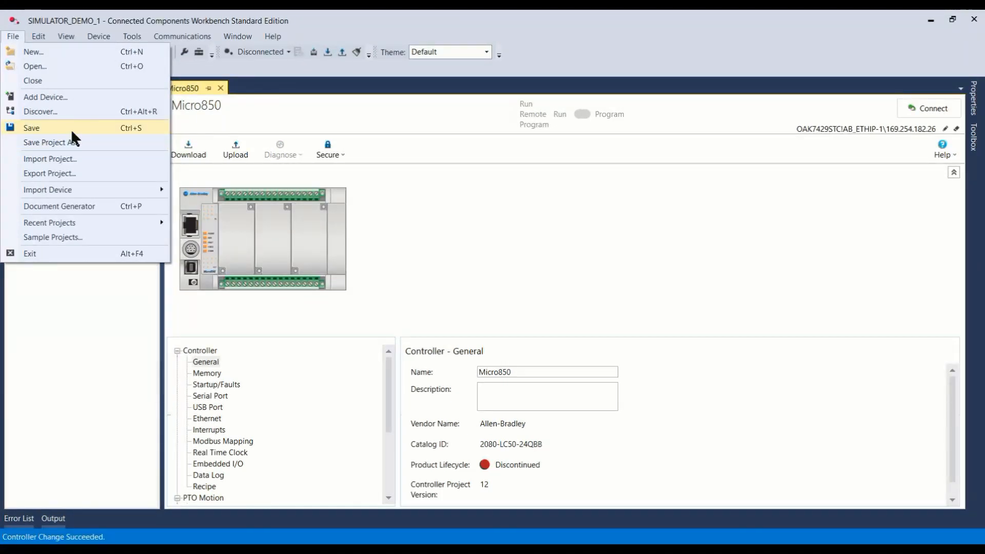
{"action": "left_click", "coordinate": [69, 173]}
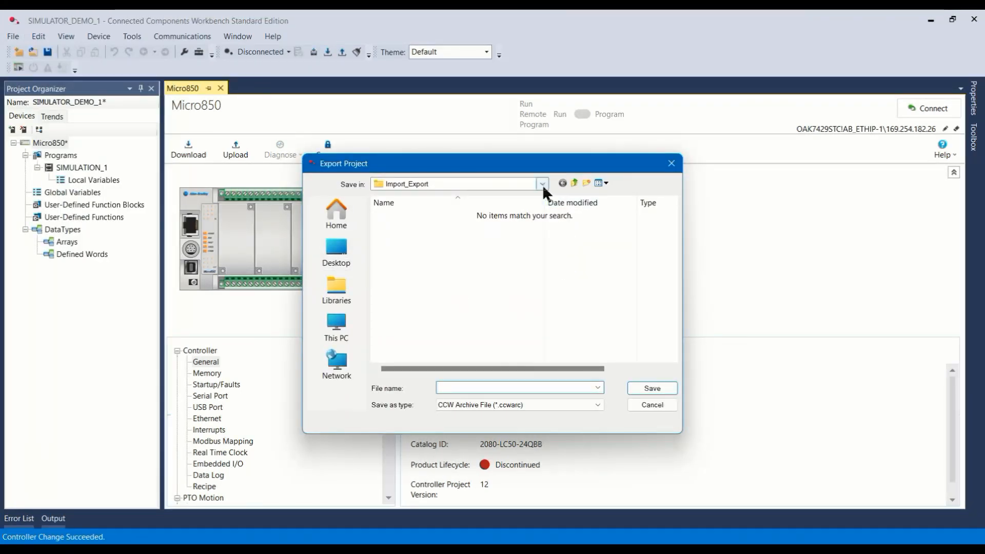
{"action": "left_click", "coordinate": [542, 182]}
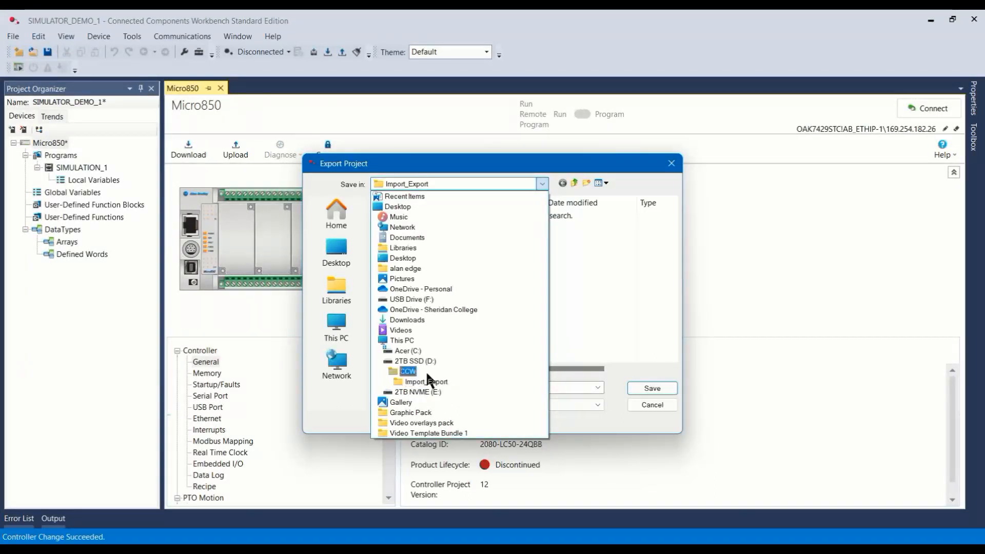
{"action": "left_click", "coordinate": [403, 371]}
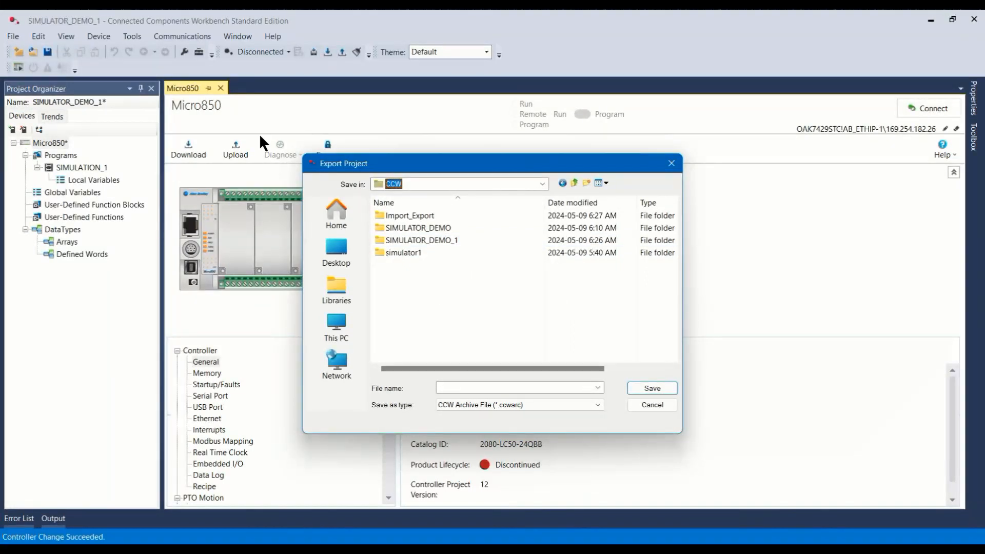
{"action": "double_click", "coordinate": [410, 240]}
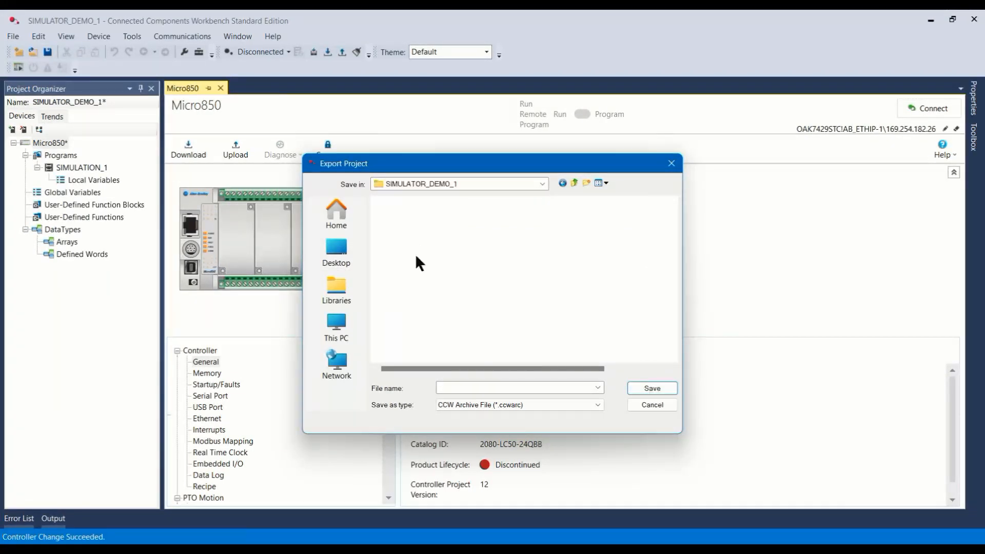
{"action": "left_click", "coordinate": [496, 388]}
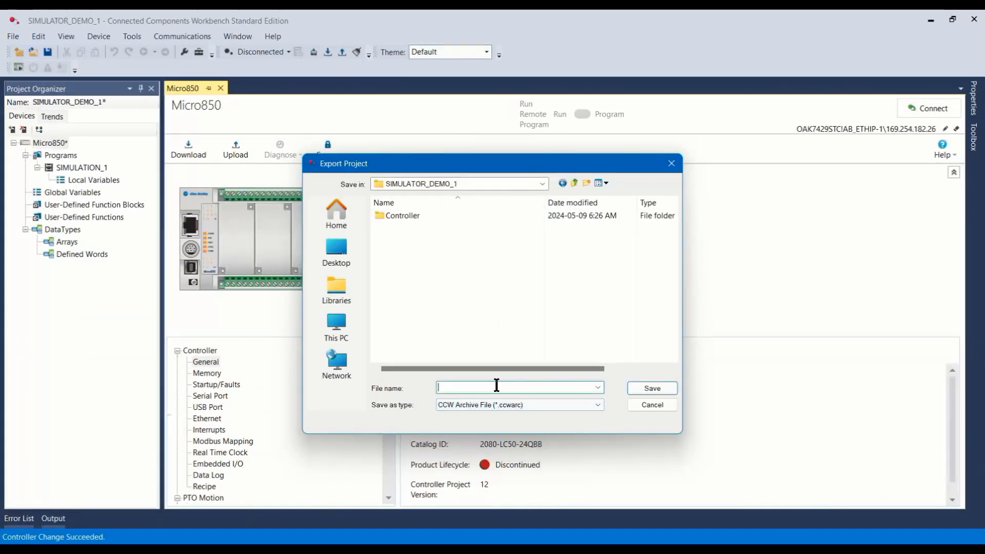
{"action": "type", "text": "SIM1"}
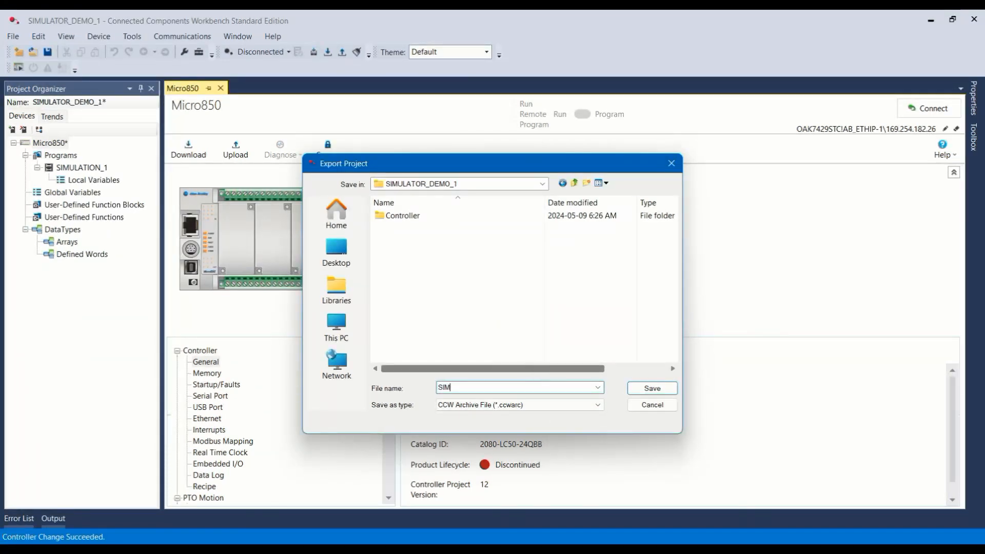
{"action": "left_click", "coordinate": [651, 389]}
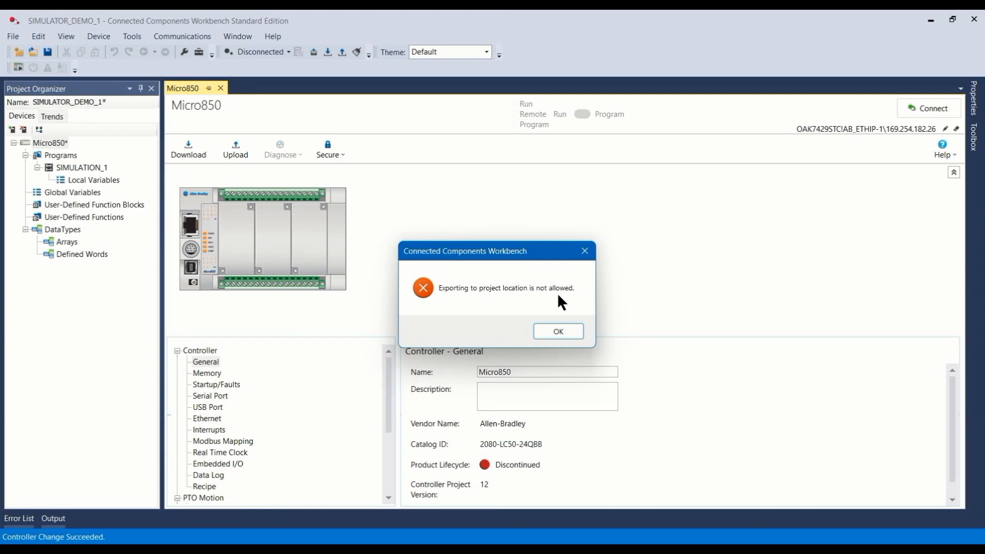
{"action": "left_click", "coordinate": [559, 330]}
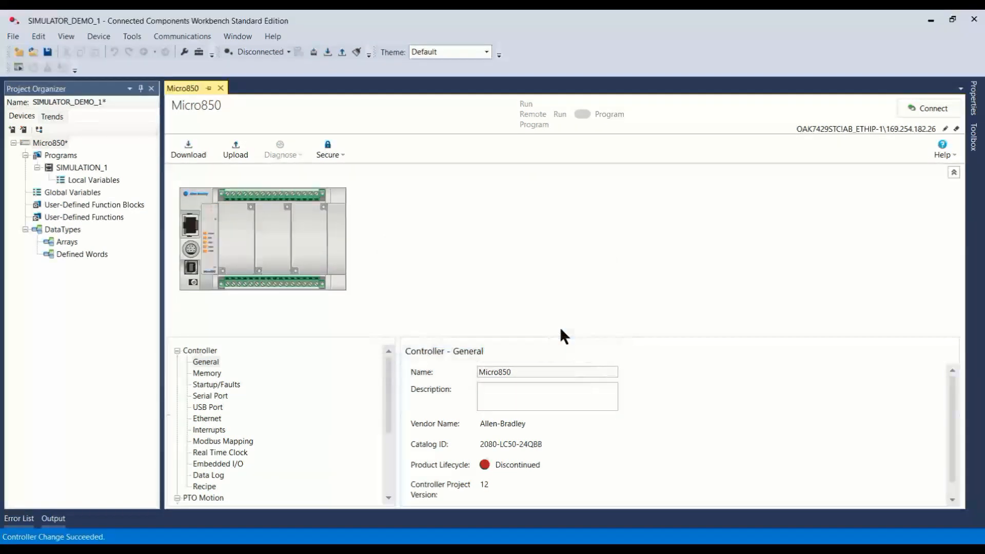
Step: Export the project as a CCW archive file named SIM1 in the CCW folder
{"action": "left_click", "coordinate": [13, 37]}
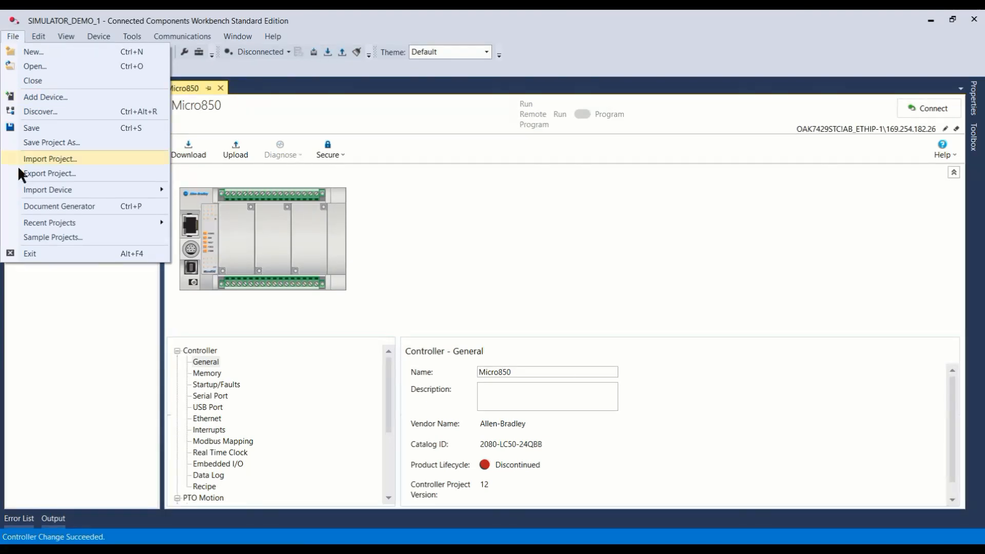
{"action": "left_click", "coordinate": [42, 172]}
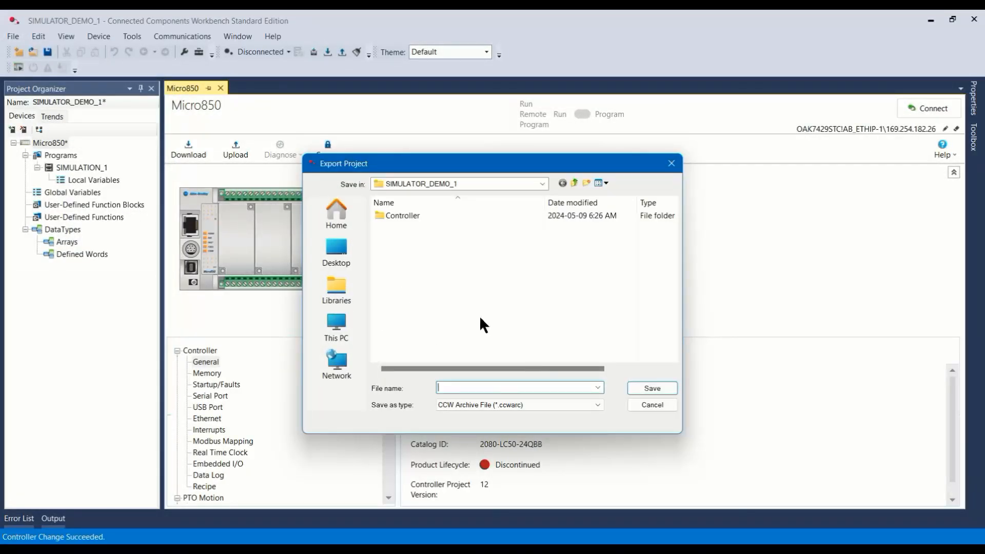
{"action": "left_click", "coordinate": [575, 183]}
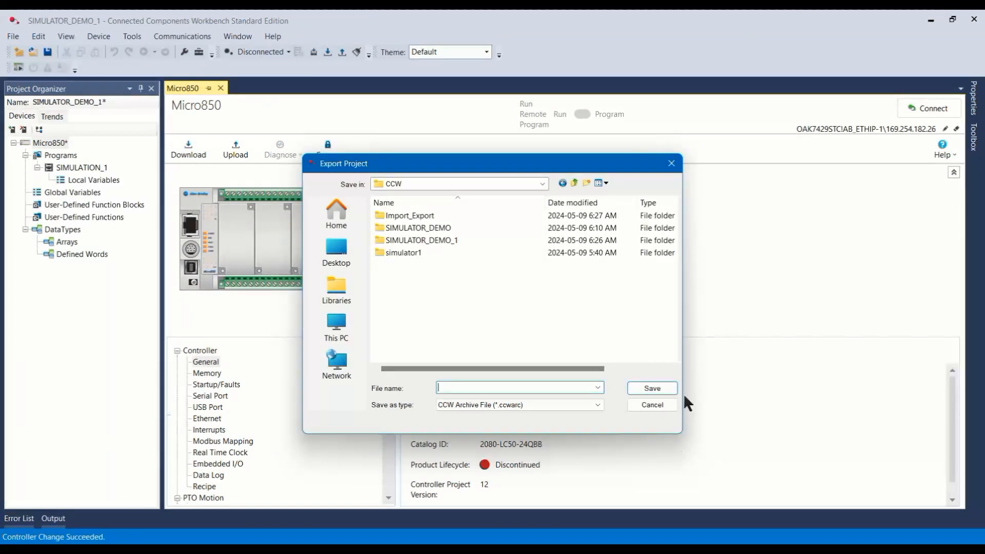
{"action": "left_click", "coordinate": [457, 387]}
{"action": "type", "text": "S"}
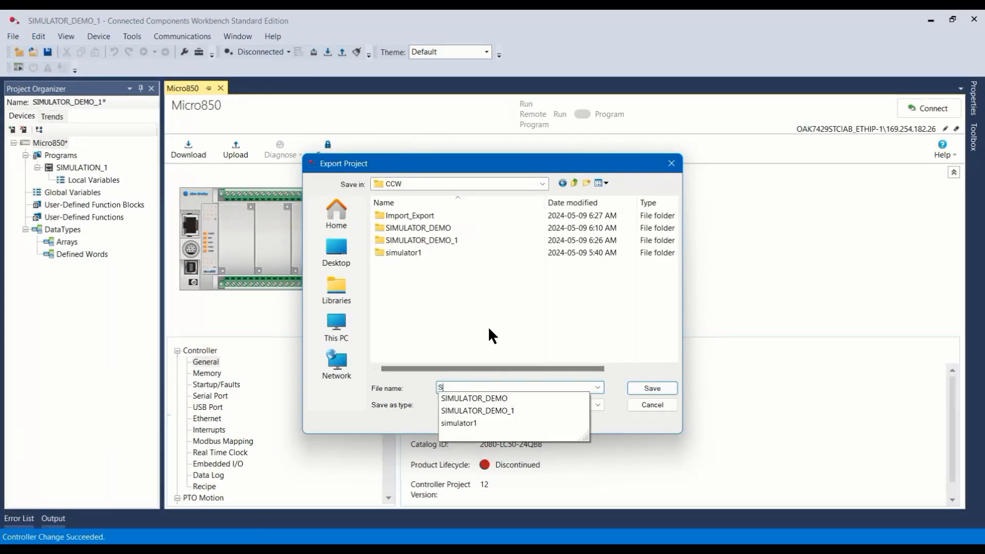
{"action": "type", "text": "IM1"}
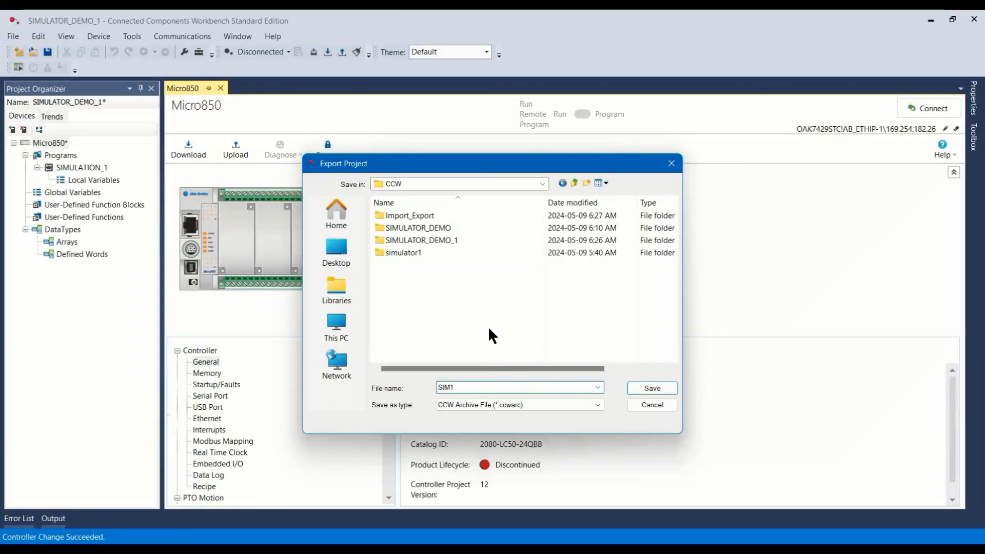
{"action": "left_click", "coordinate": [667, 388]}
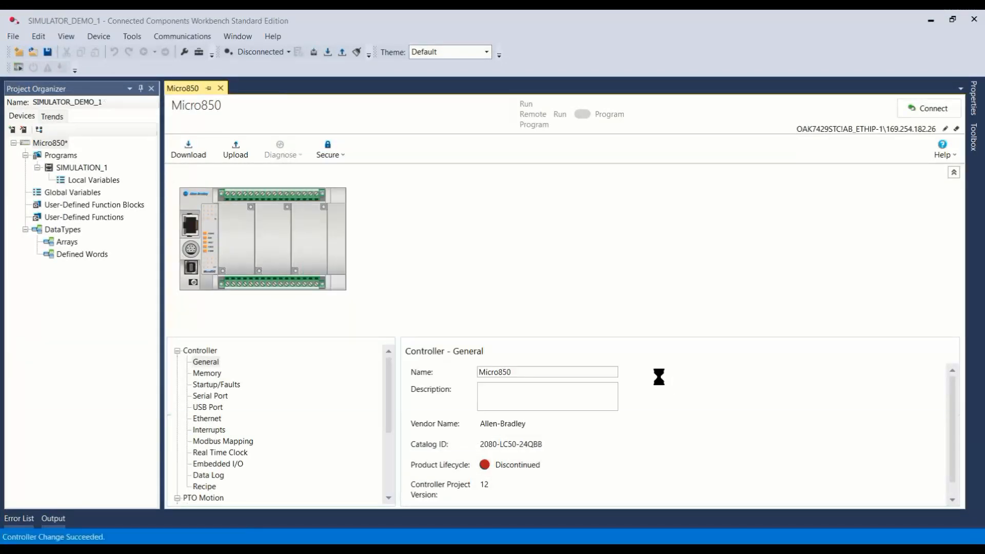